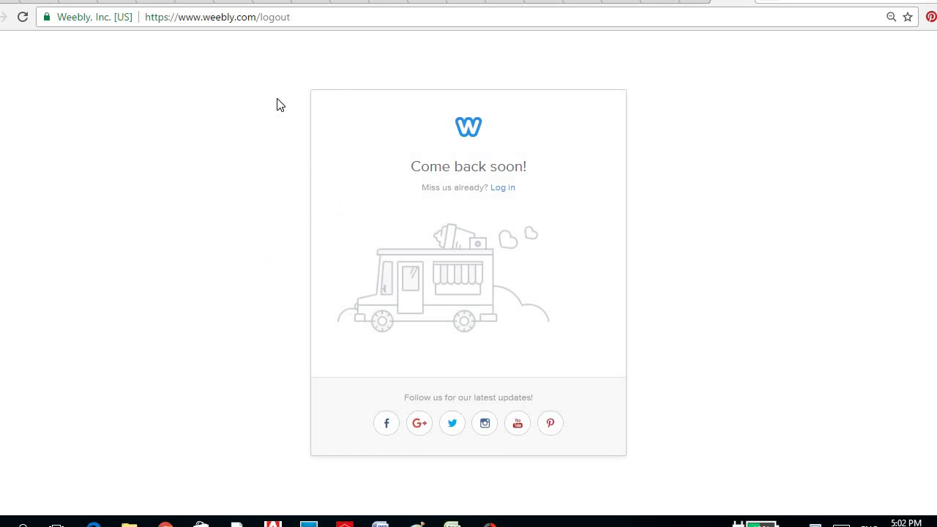
Go from the logged-out page to the sign-up form, then back to the 'Welcome back!' login page.
{"action": "left_click", "coordinate": [503, 189]}
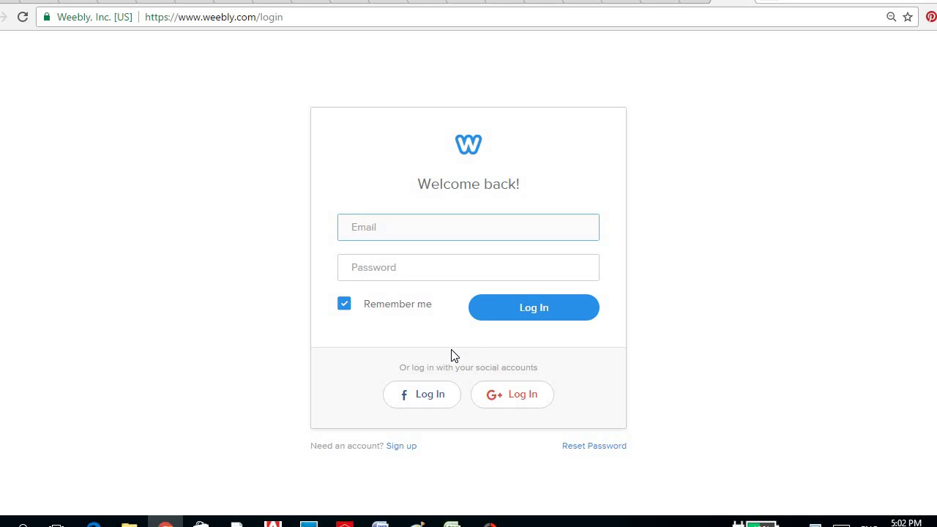
{"action": "left_click", "coordinate": [407, 453]}
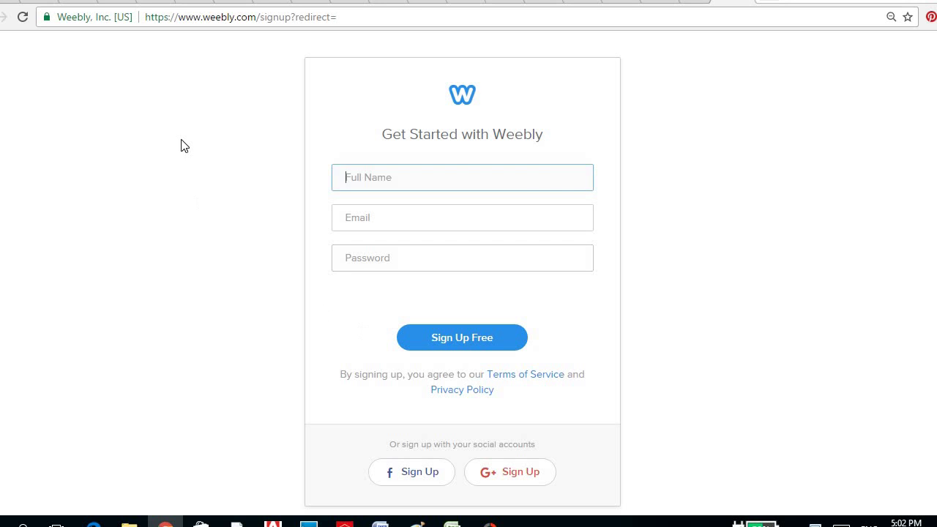
{"action": "left_click", "coordinate": [22, 16]}
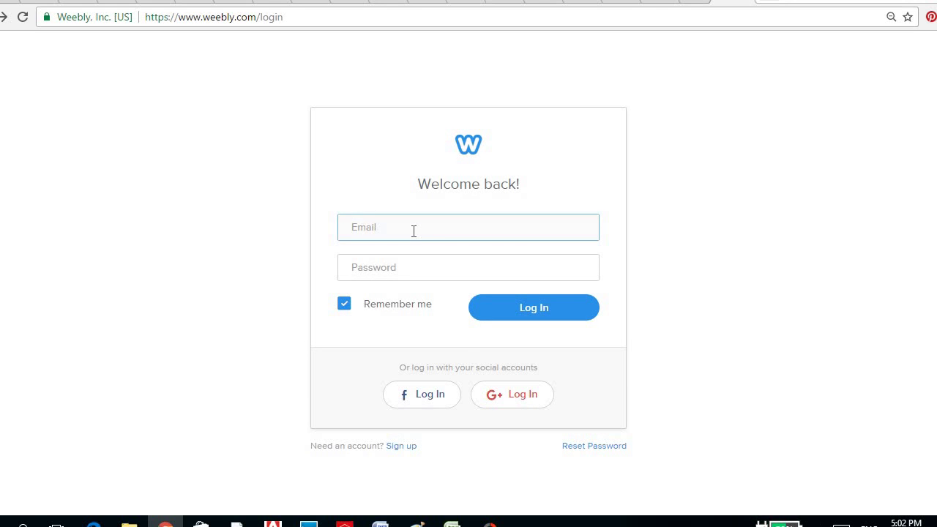
Fill in the saved account e-mail and the password, with Remember me unchecked.
{"action": "type", "text": "canono"}
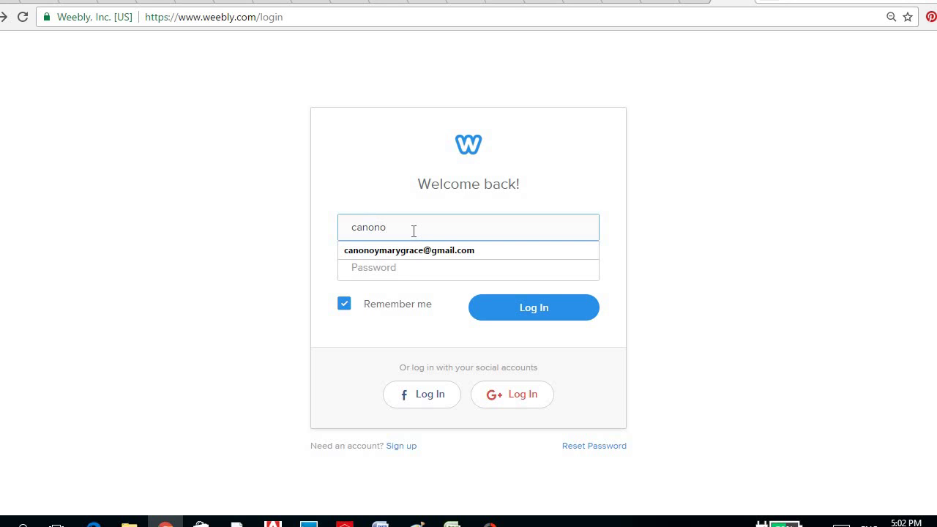
{"action": "key", "text": "Down"}
{"action": "key", "text": "Return"}
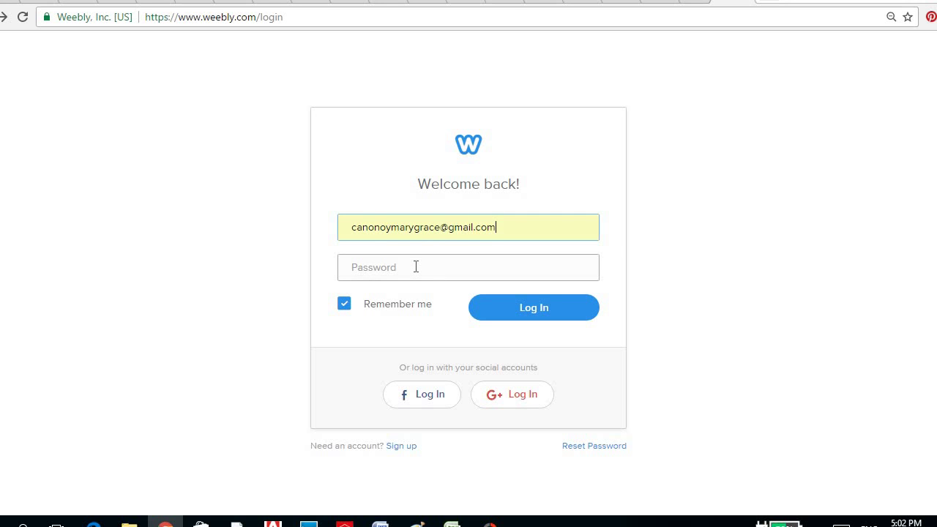
{"action": "left_click", "coordinate": [416, 266]}
{"action": "type", "text": "••••••"}
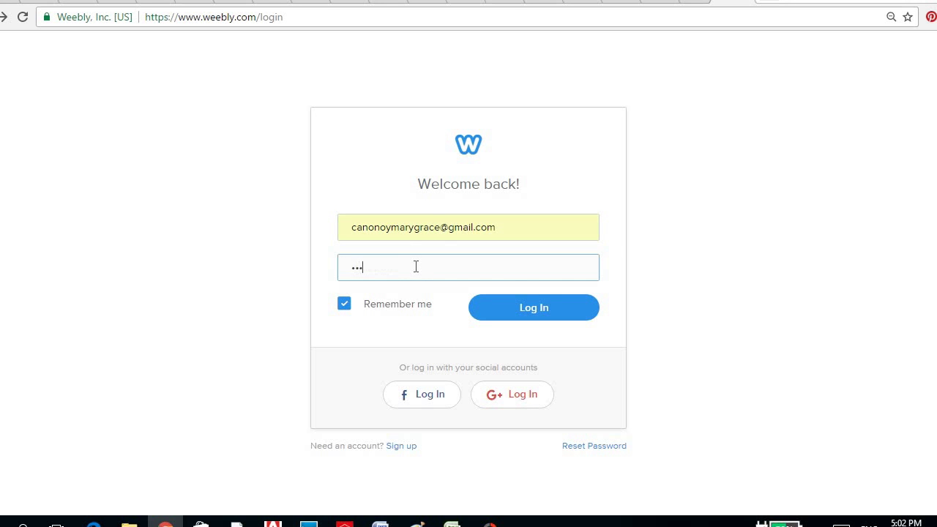
{"action": "type", "text": "•••••"}
{"action": "left_click", "coordinate": [348, 310]}
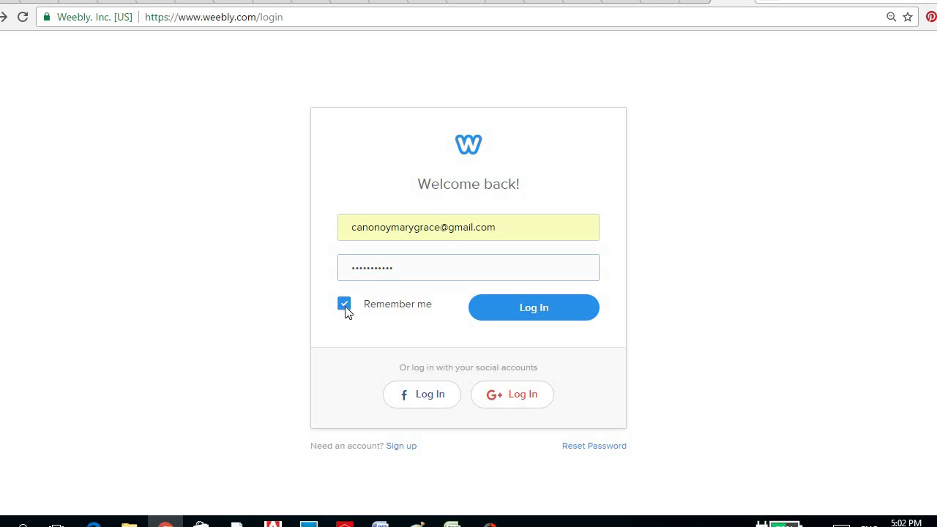
Log in, check the Performance plan pricing, and close the Upgrade Your Site offer.
{"action": "left_click", "coordinate": [512, 323]}
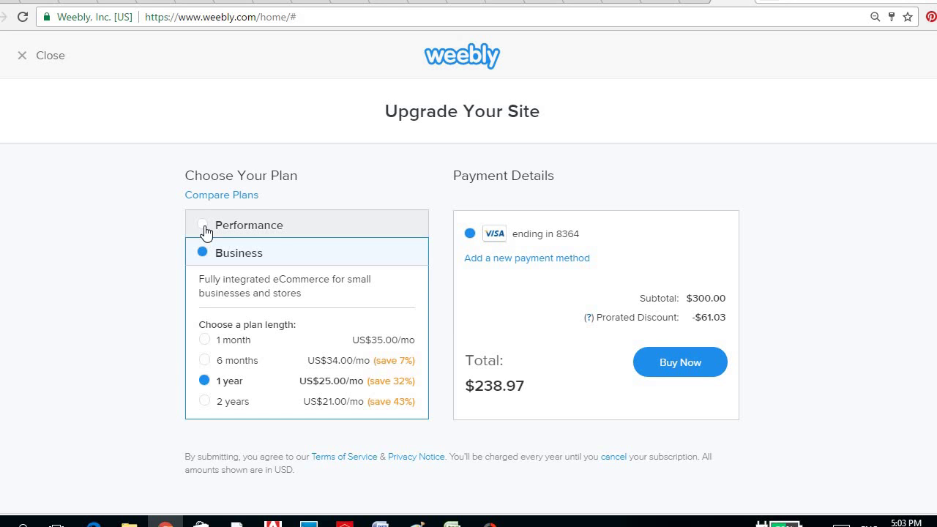
{"action": "left_click", "coordinate": [204, 227]}
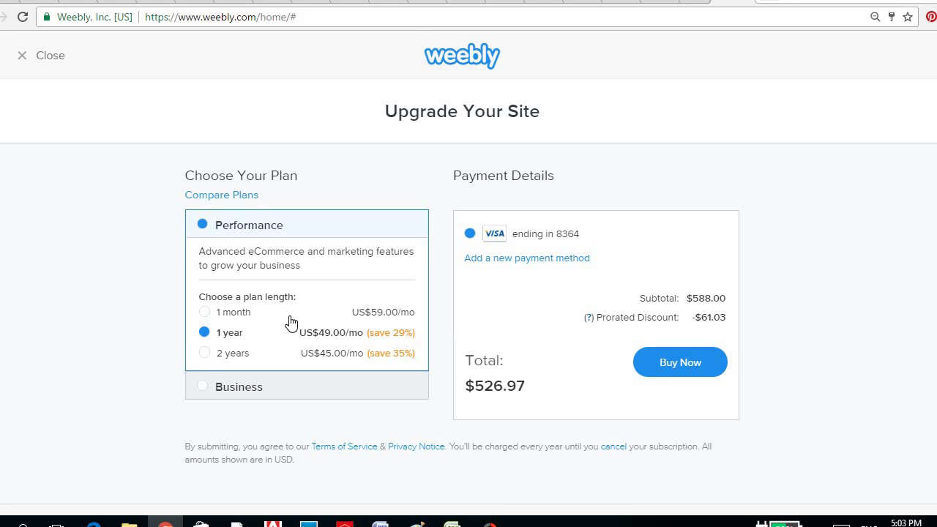
{"action": "left_click", "coordinate": [25, 63]}
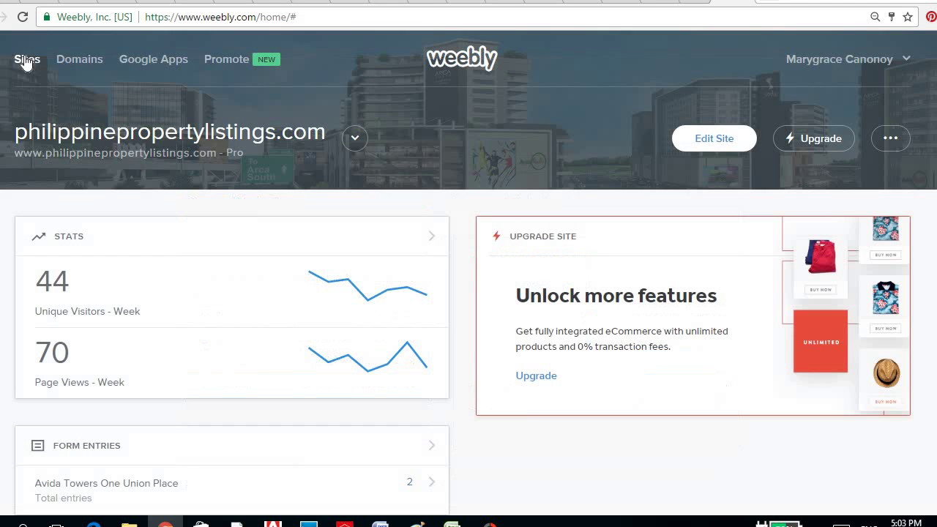
Open the My Sites list and scroll to the top to add a new site.
{"action": "left_click", "coordinate": [356, 139]}
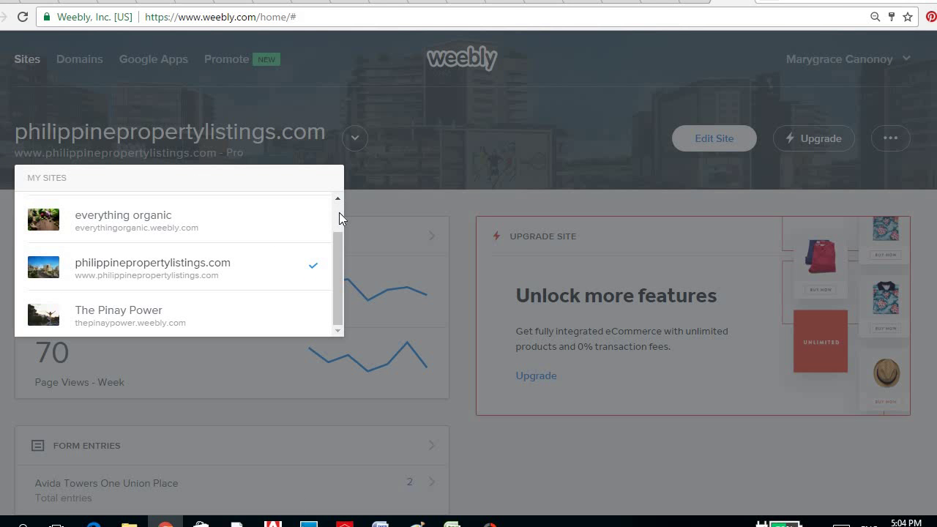
{"action": "scroll", "coordinate": [339, 213], "scroll_direction": "up", "scroll_amount": 1}
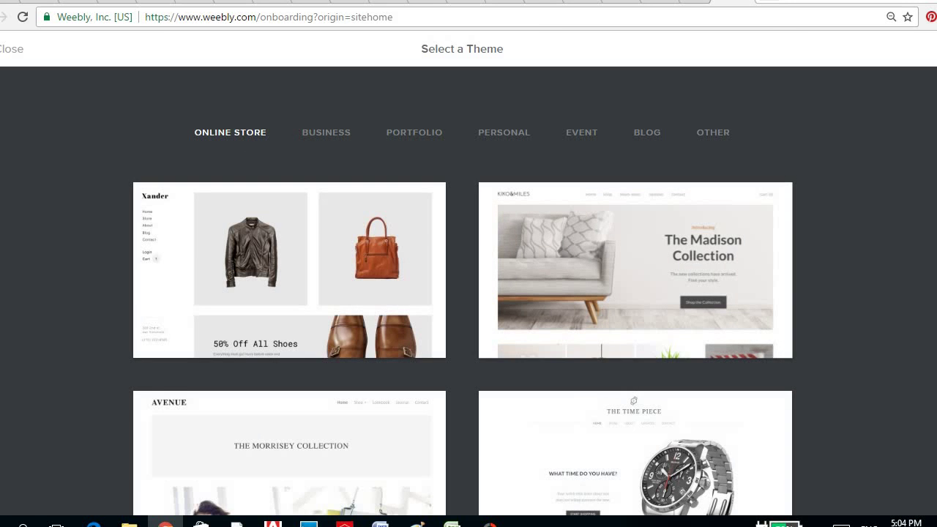
Scroll through the theme gallery and the Business themes.
{"action": "scroll", "coordinate": [462, 273], "scroll_direction": "down", "scroll_amount": 7}
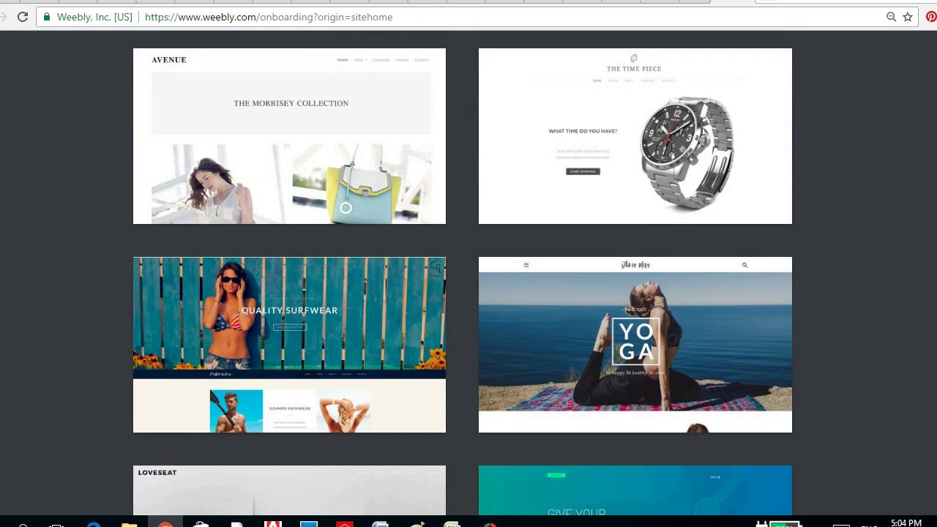
{"action": "scroll", "coordinate": [463, 272], "scroll_direction": "down", "scroll_amount": 7}
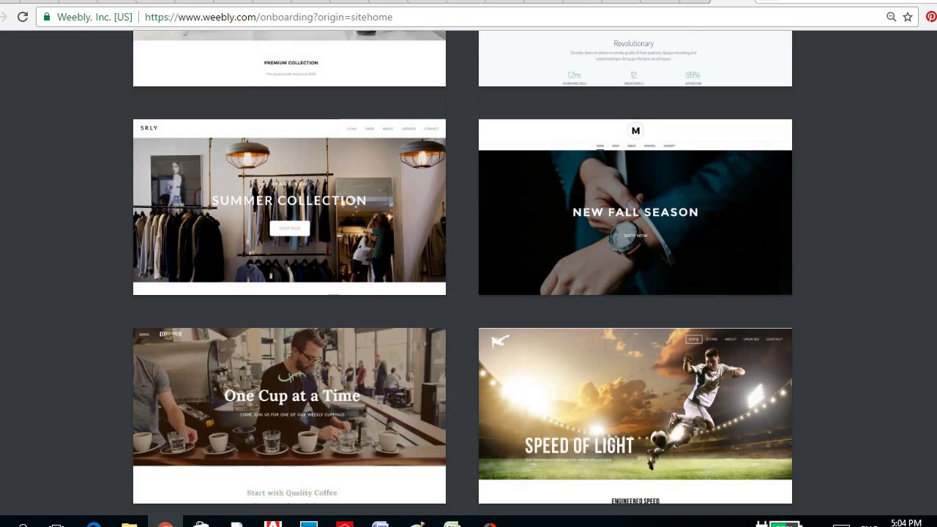
{"action": "scroll", "coordinate": [463, 272], "scroll_direction": "up", "scroll_amount": 15}
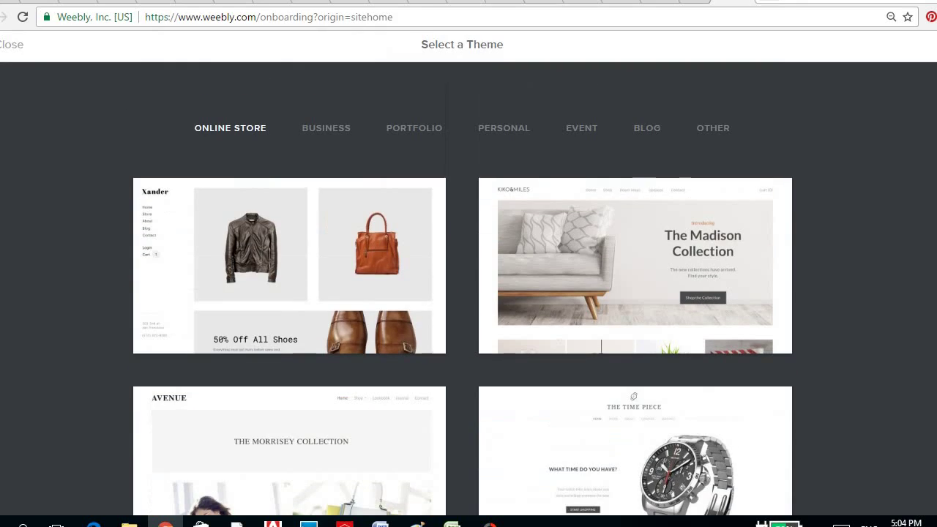
{"action": "left_click", "coordinate": [341, 130]}
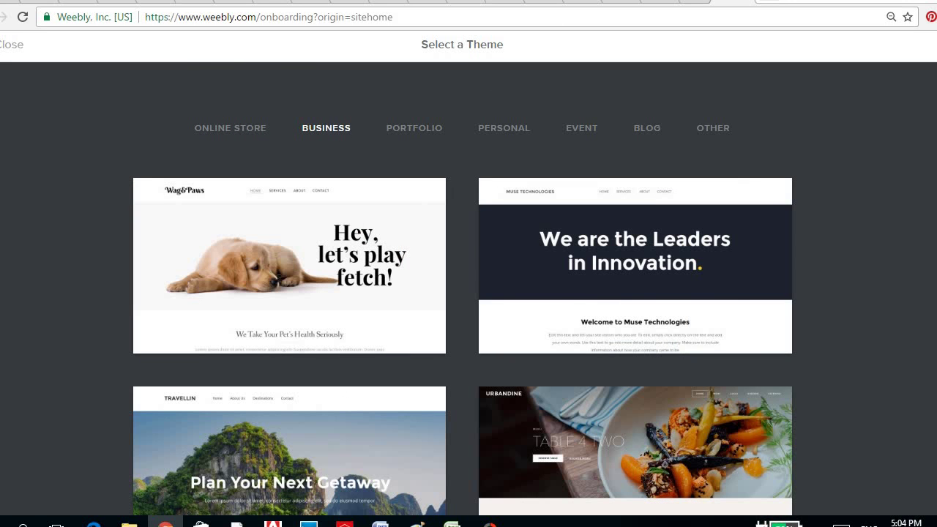
{"action": "scroll", "coordinate": [463, 272], "scroll_direction": "down", "scroll_amount": 7}
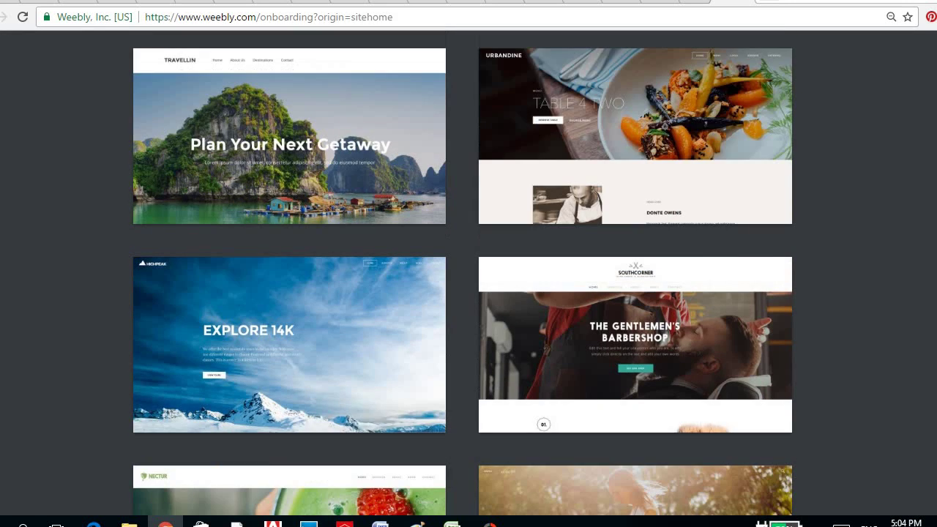
{"action": "scroll", "coordinate": [463, 272], "scroll_direction": "down", "scroll_amount": 5}
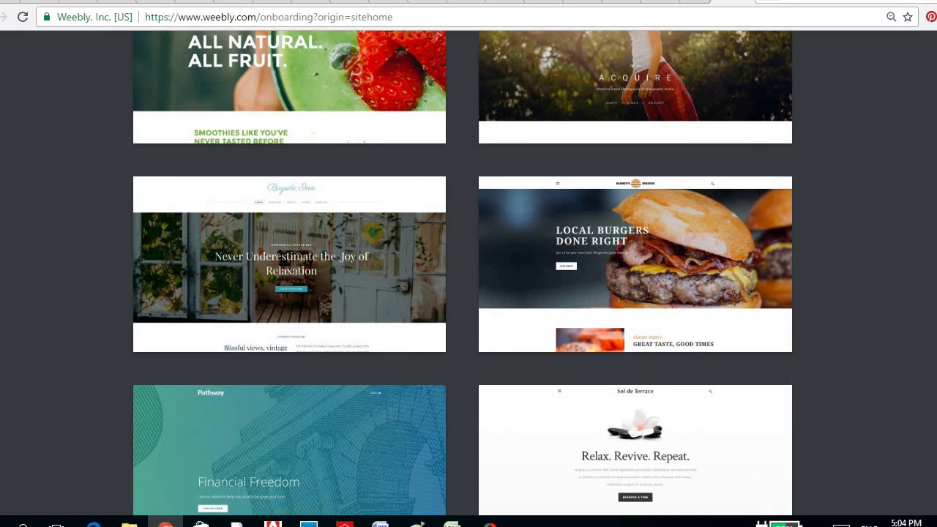
{"action": "scroll", "coordinate": [463, 272], "scroll_direction": "down", "scroll_amount": 2}
{"action": "scroll", "coordinate": [463, 272], "scroll_direction": "up", "scroll_amount": 9}
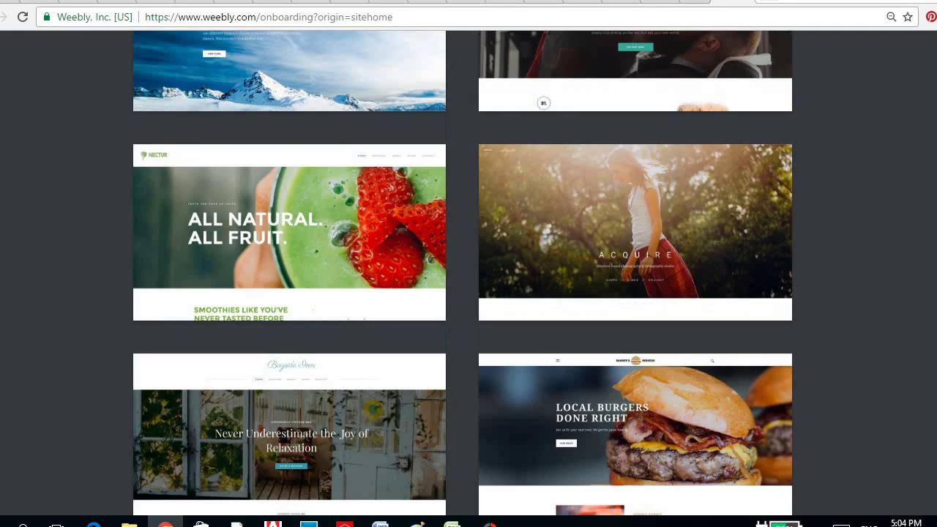
{"action": "scroll", "coordinate": [541, 133], "scroll_direction": "up", "scroll_amount": 5}
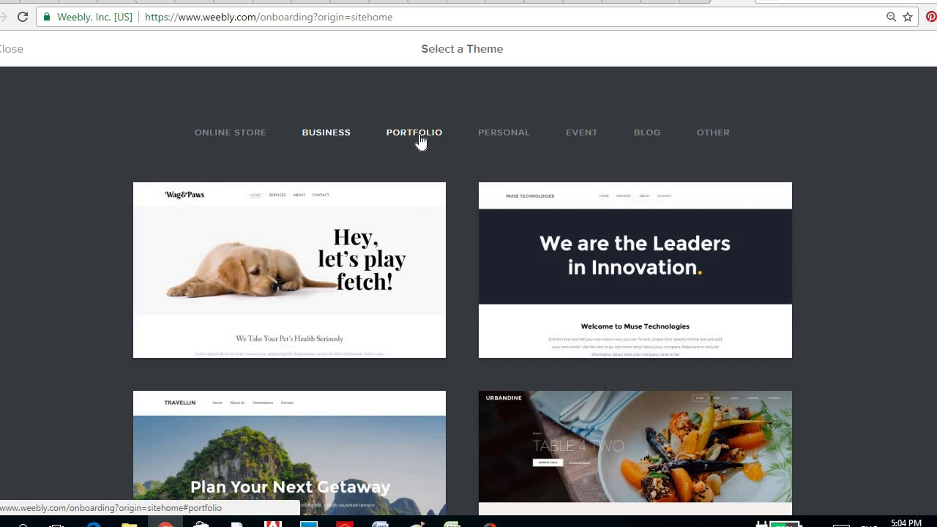
Browse the Portfolio, Personal and Events theme categories.
{"action": "left_click", "coordinate": [419, 136]}
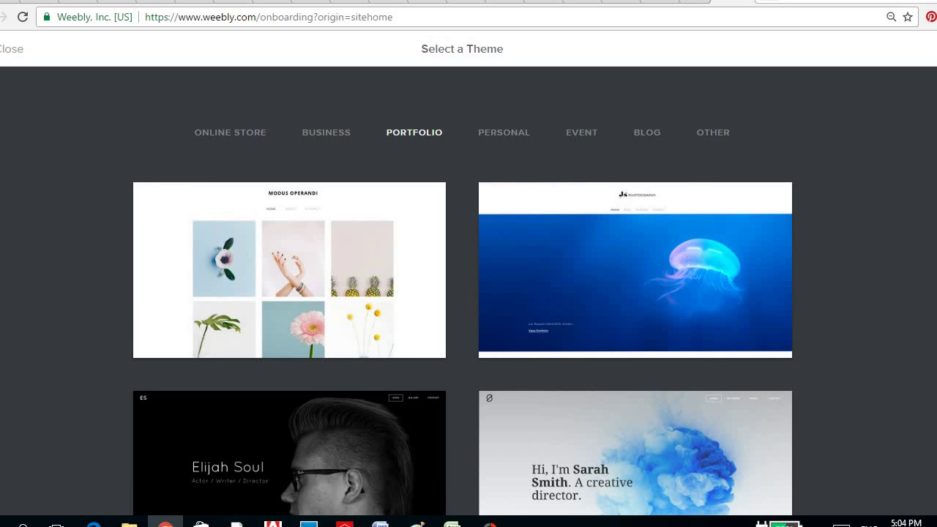
{"action": "scroll", "coordinate": [462, 292], "scroll_direction": "down", "scroll_amount": 5}
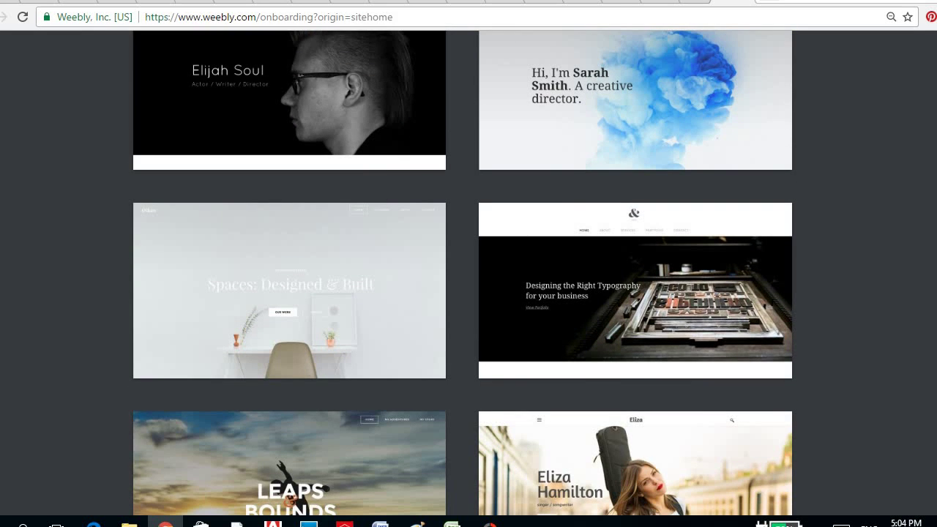
{"action": "scroll", "coordinate": [462, 272], "scroll_direction": "down", "scroll_amount": 2}
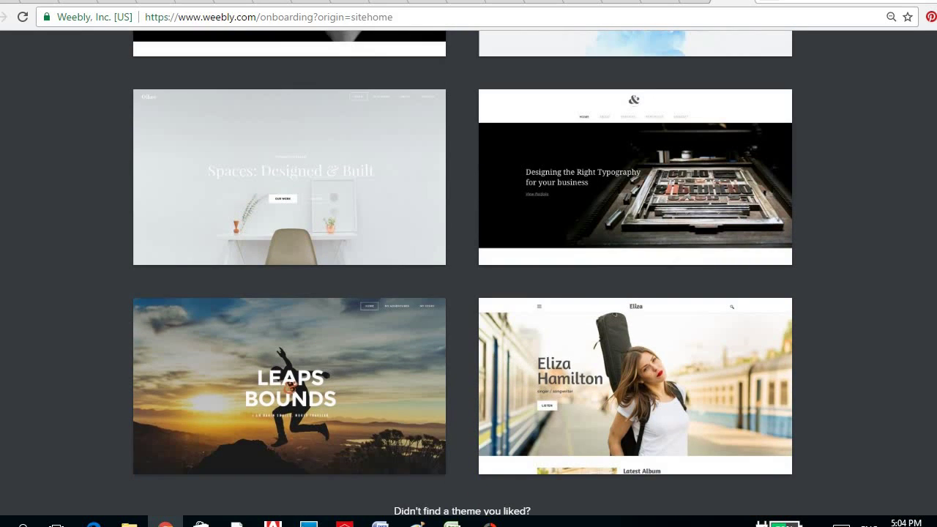
{"action": "scroll", "coordinate": [918, 122], "scroll_direction": "up", "scroll_amount": 7}
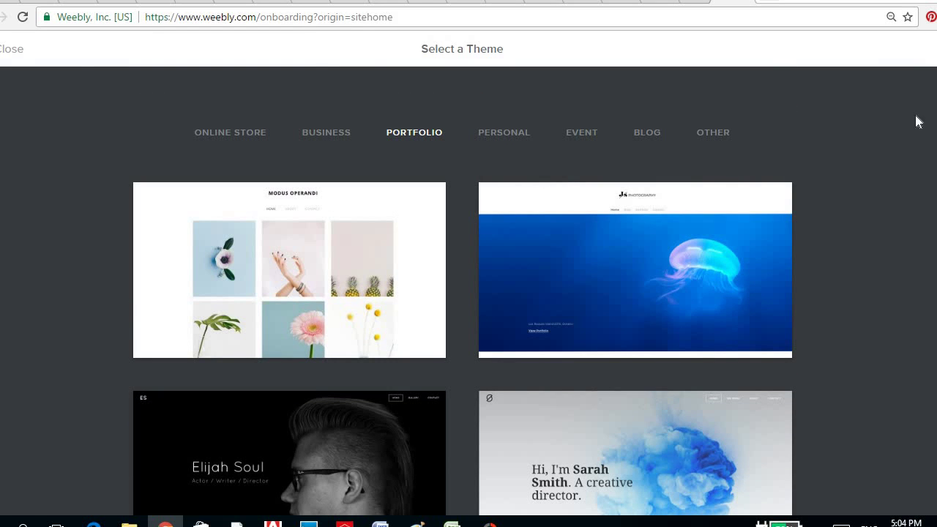
{"action": "left_click", "coordinate": [514, 131]}
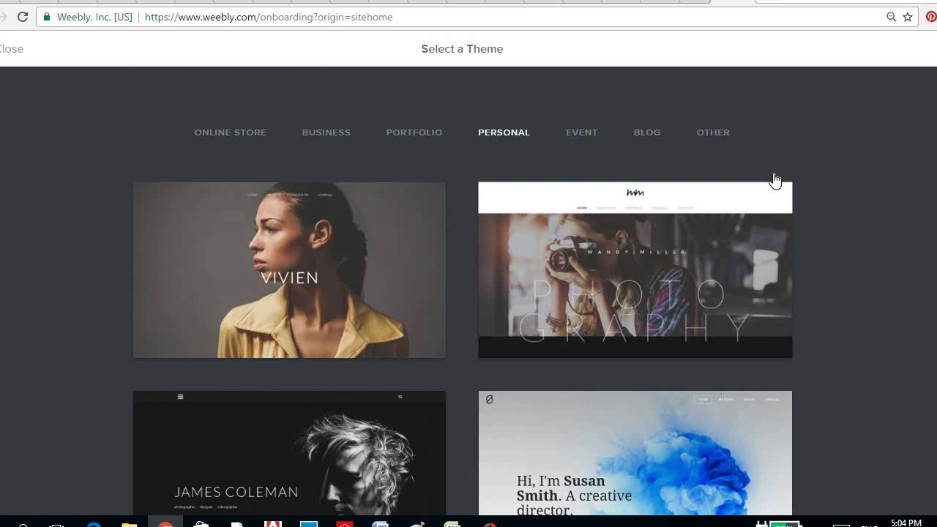
{"action": "left_click", "coordinate": [583, 139]}
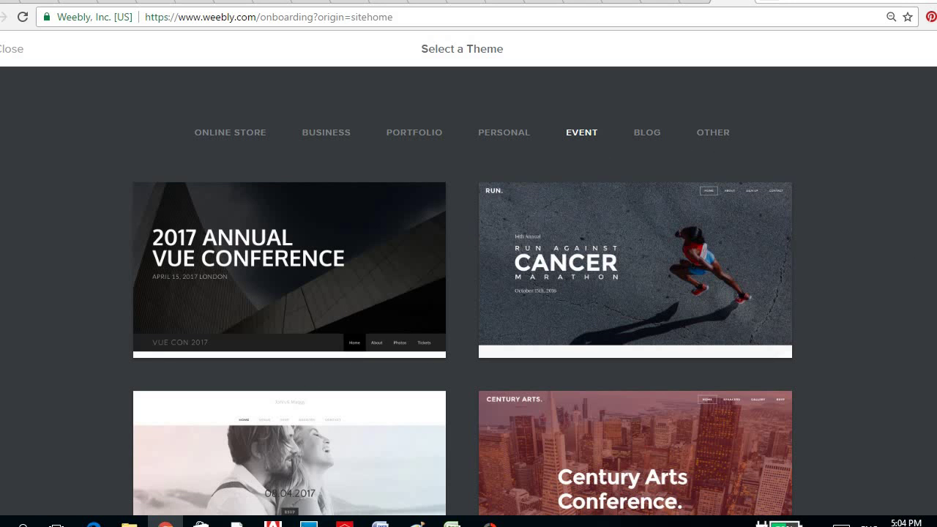
{"action": "scroll", "coordinate": [463, 293], "scroll_direction": "down", "scroll_amount": 5}
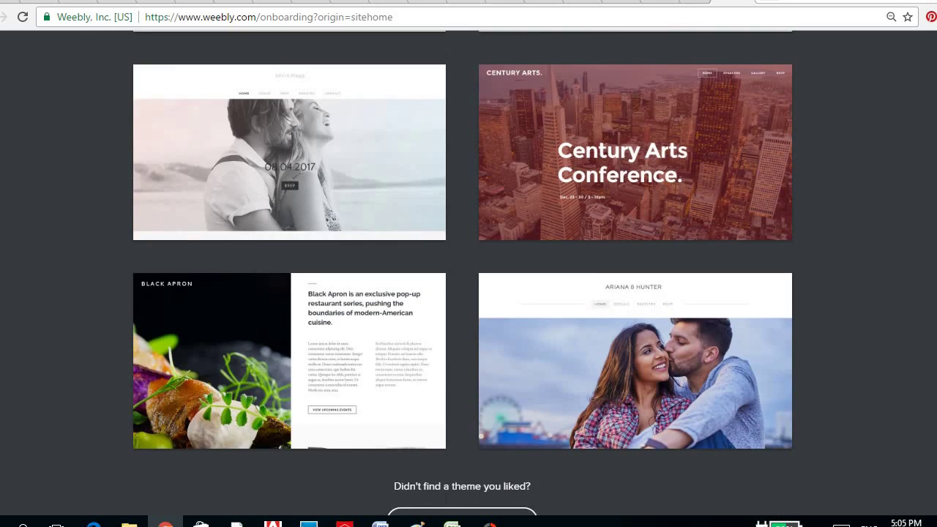
{"action": "scroll", "coordinate": [463, 293], "scroll_direction": "up", "scroll_amount": 5}
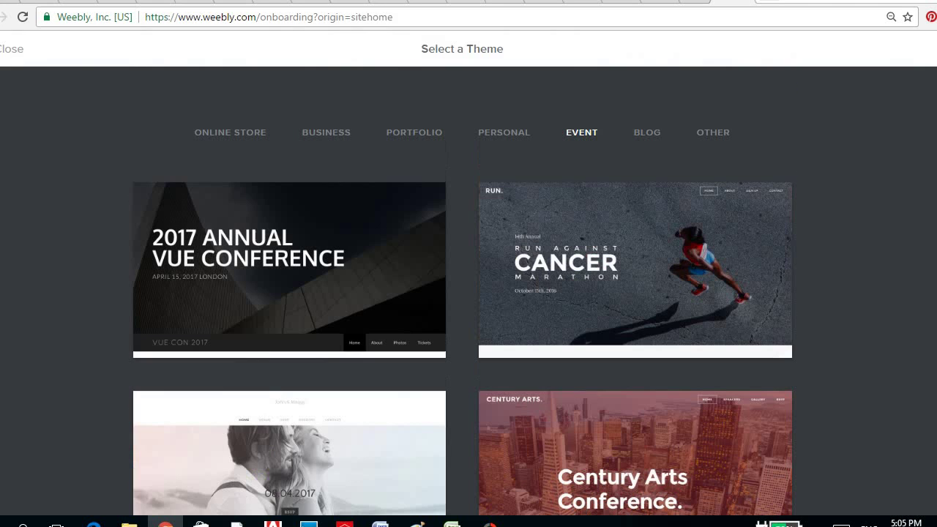
Filter to the Blog themes and scroll down to the Delicious recipes theme.
{"action": "left_click", "coordinate": [647, 135]}
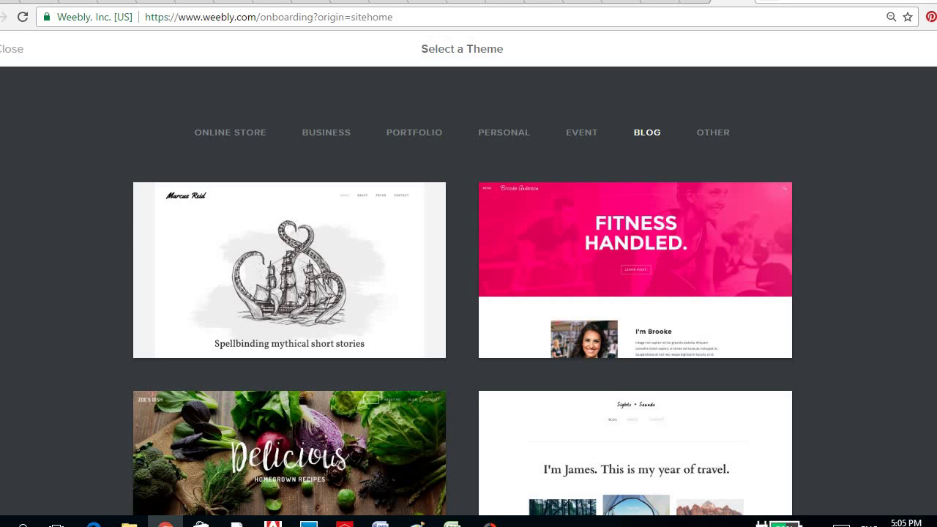
{"action": "scroll", "coordinate": [468, 293], "scroll_direction": "down", "scroll_amount": 2}
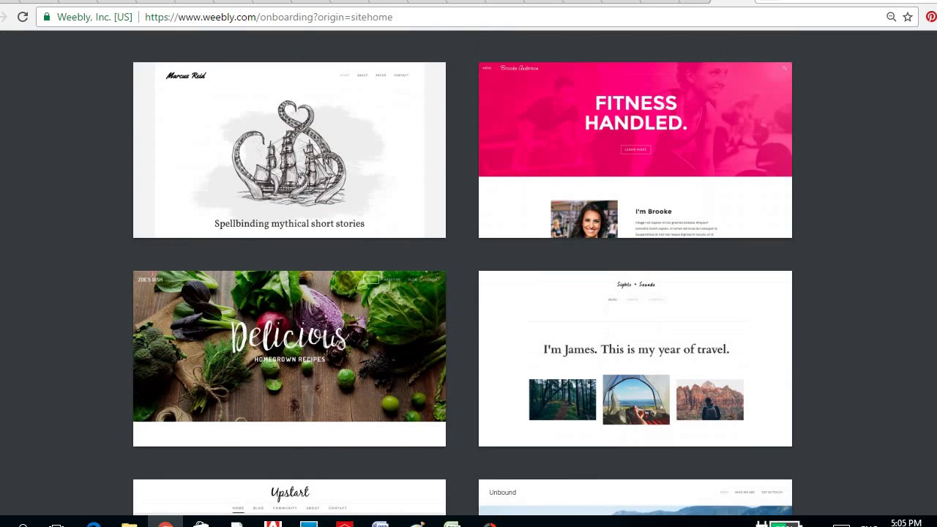
{"action": "scroll", "coordinate": [468, 293], "scroll_direction": "down", "scroll_amount": 2}
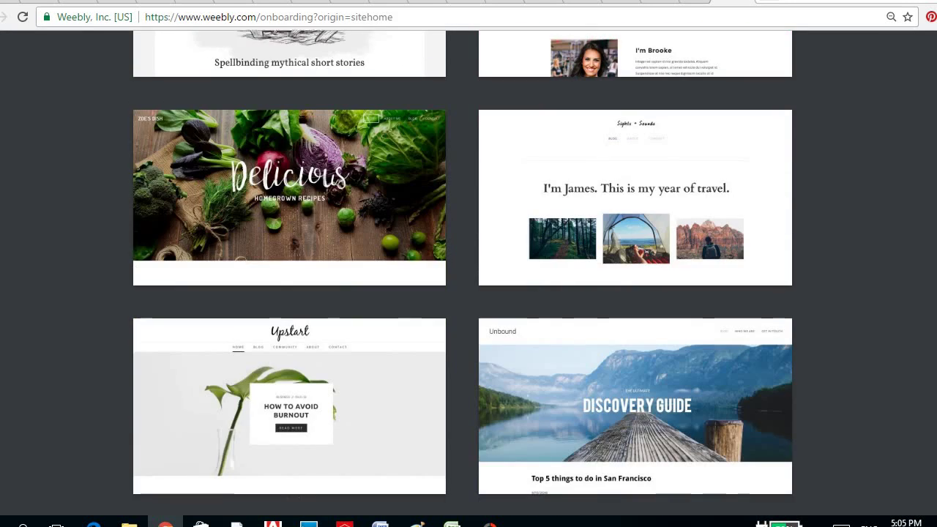
{"action": "scroll", "coordinate": [468, 293], "scroll_direction": "down", "scroll_amount": 1}
{"action": "scroll", "coordinate": [469, 293], "scroll_direction": "up", "scroll_amount": 2}
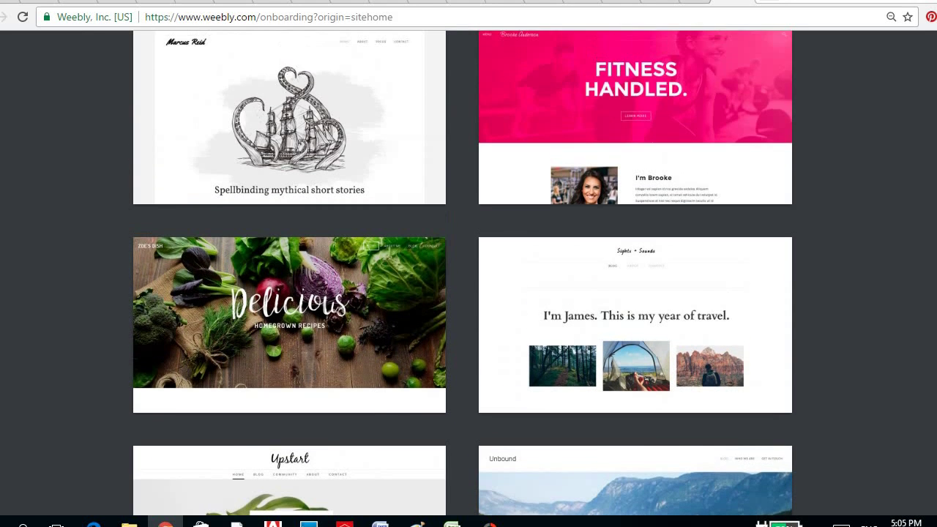
{"action": "scroll", "coordinate": [469, 293], "scroll_direction": "down", "scroll_amount": 1}
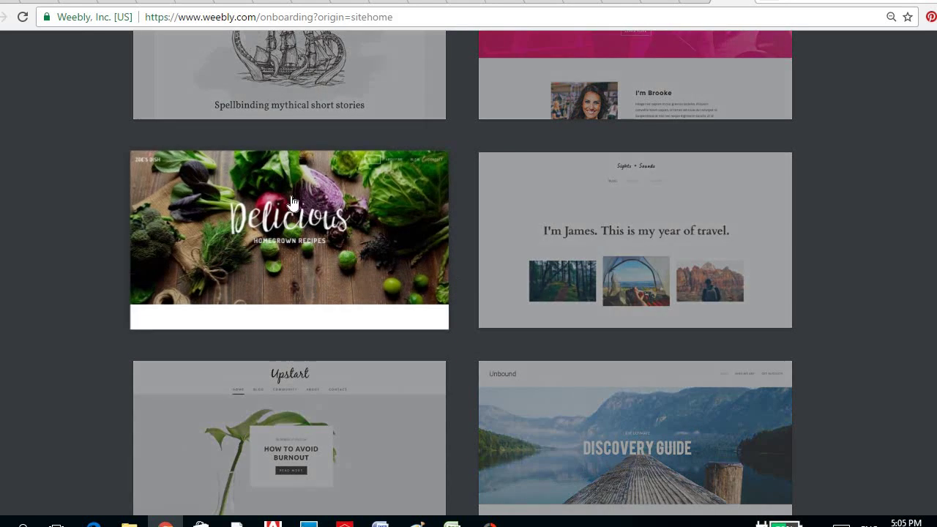
{"action": "mouse_move", "coordinate": [292, 205]}
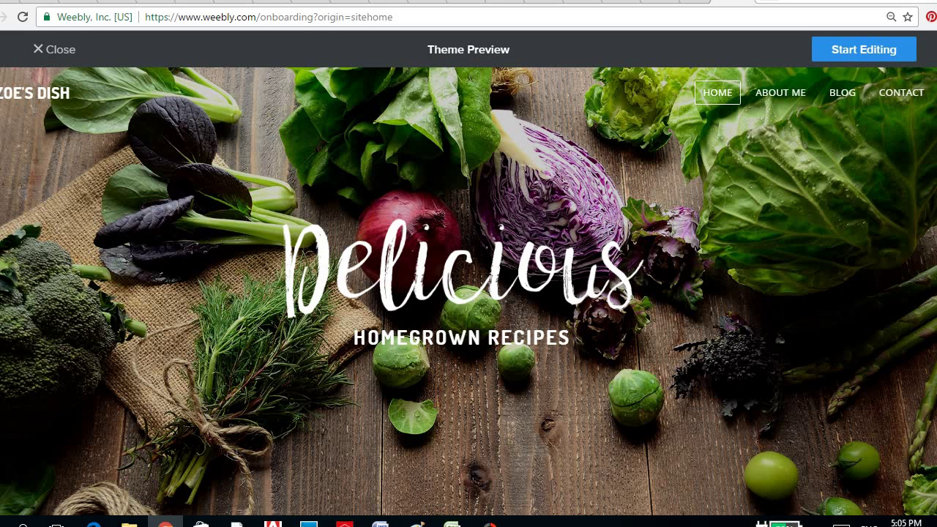
Scroll the Delicious preview through its about-me section, recipe cards and Popular Recipe Collections, then back up.
{"action": "scroll", "coordinate": [468, 293], "scroll_direction": "down", "scroll_amount": 5}
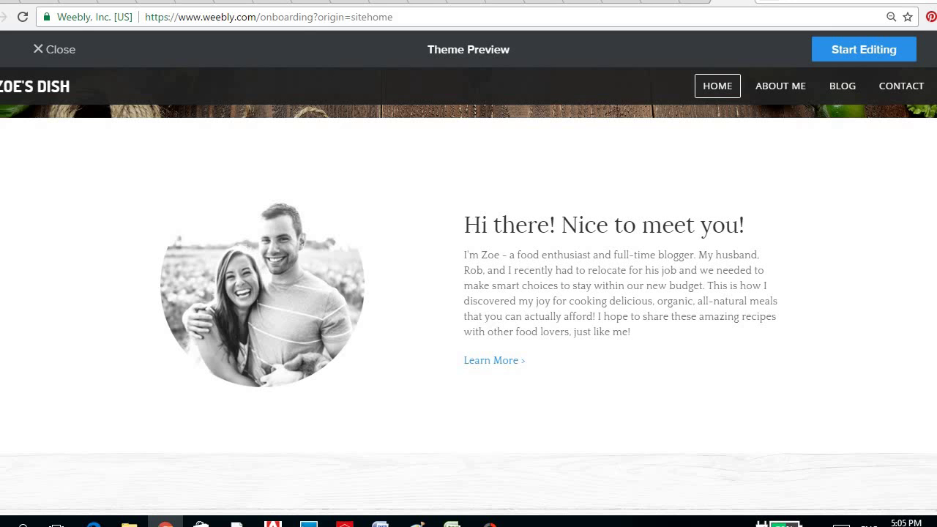
{"action": "scroll", "coordinate": [469, 308], "scroll_direction": "down", "scroll_amount": 4}
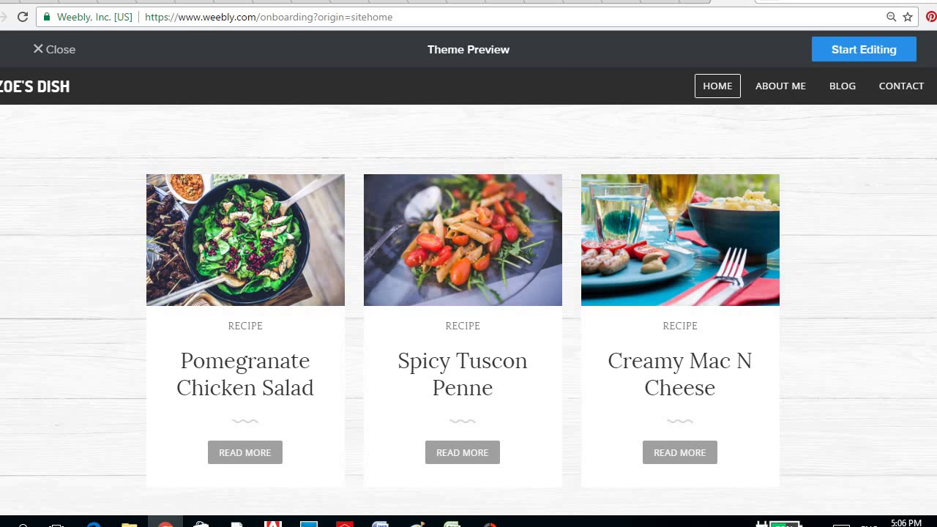
{"action": "scroll", "coordinate": [468, 307], "scroll_direction": "down", "scroll_amount": 5}
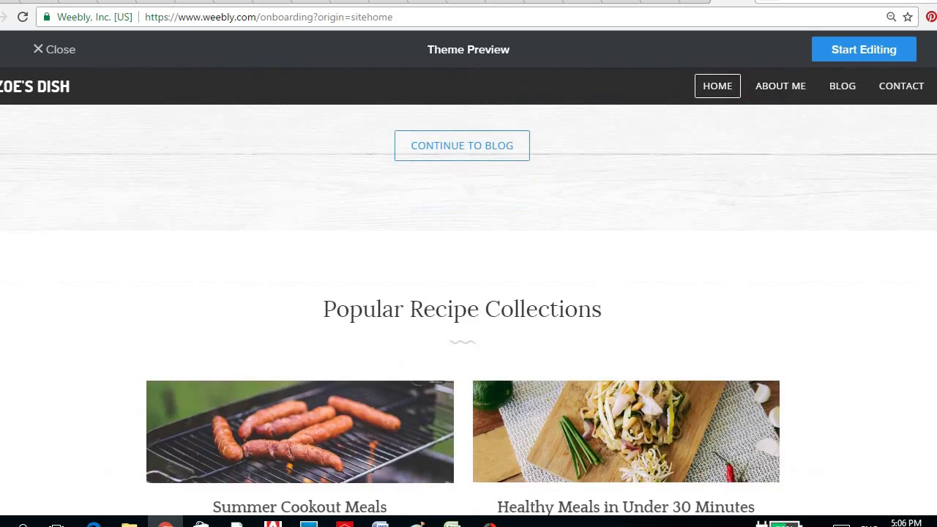
{"action": "scroll", "coordinate": [468, 308], "scroll_direction": "down", "scroll_amount": 6}
{"action": "scroll", "coordinate": [468, 307], "scroll_direction": "up", "scroll_amount": 10}
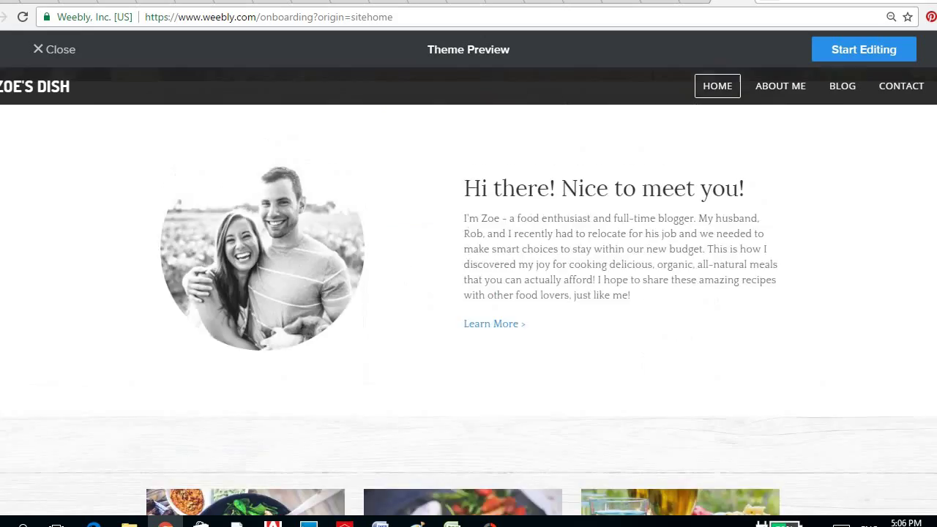
{"action": "scroll", "coordinate": [469, 293], "scroll_direction": "up", "scroll_amount": 5}
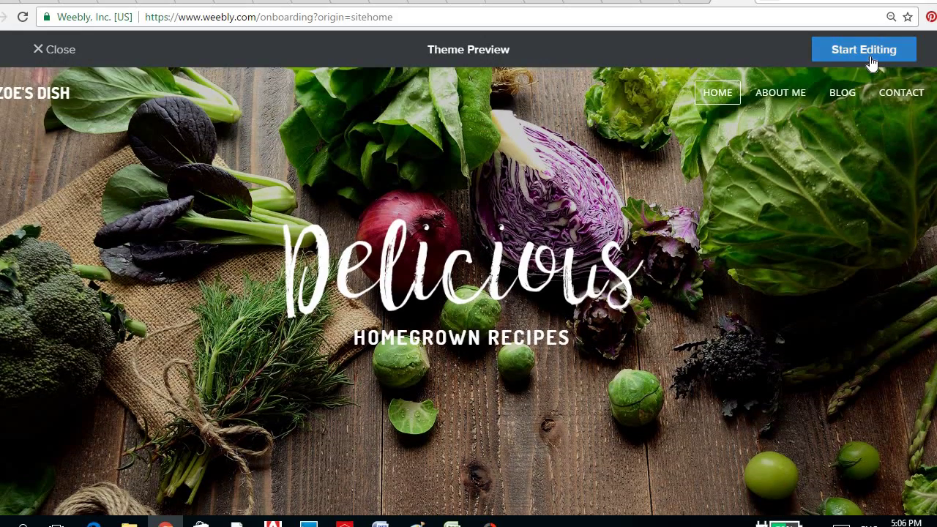
Start editing the Delicious theme and try organicrecipes, then organicandhealthyrecipes as the subdomain.
{"action": "left_click", "coordinate": [870, 53]}
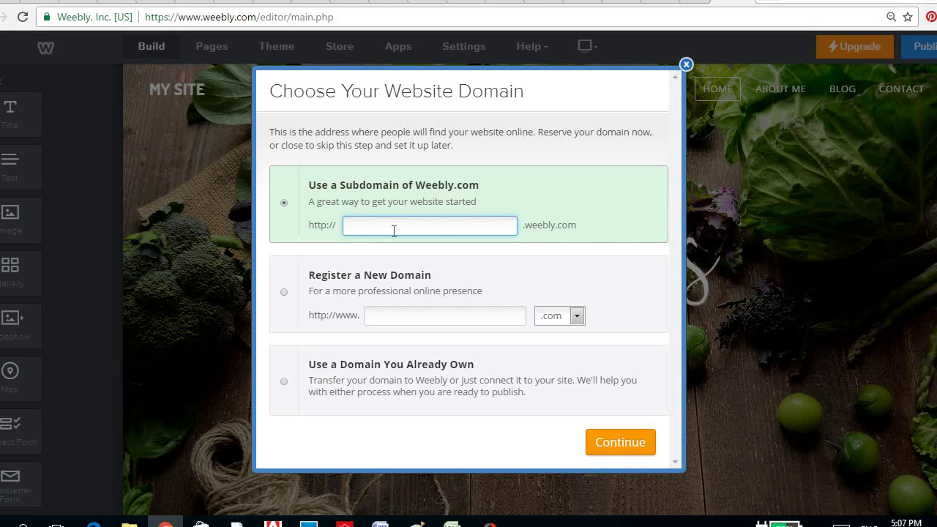
{"action": "type", "text": "ganicrec"}
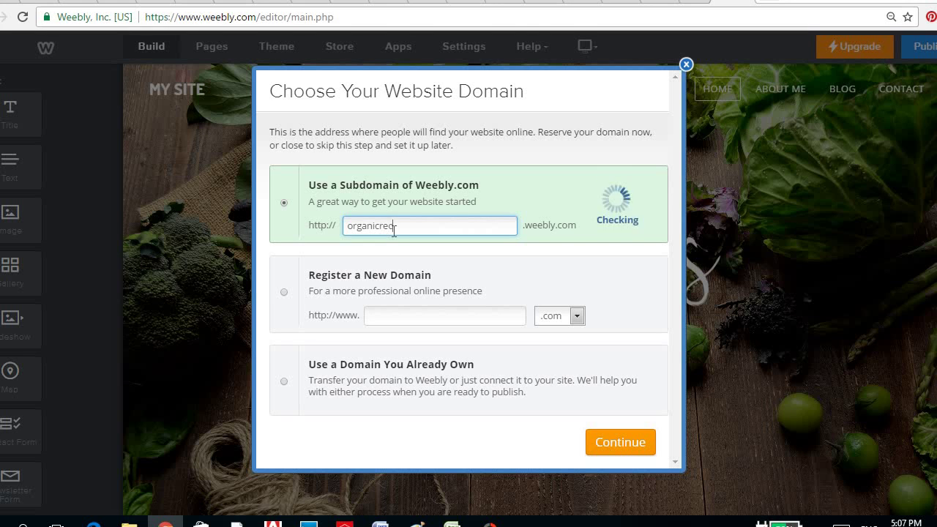
{"action": "type", "text": "ipes"}
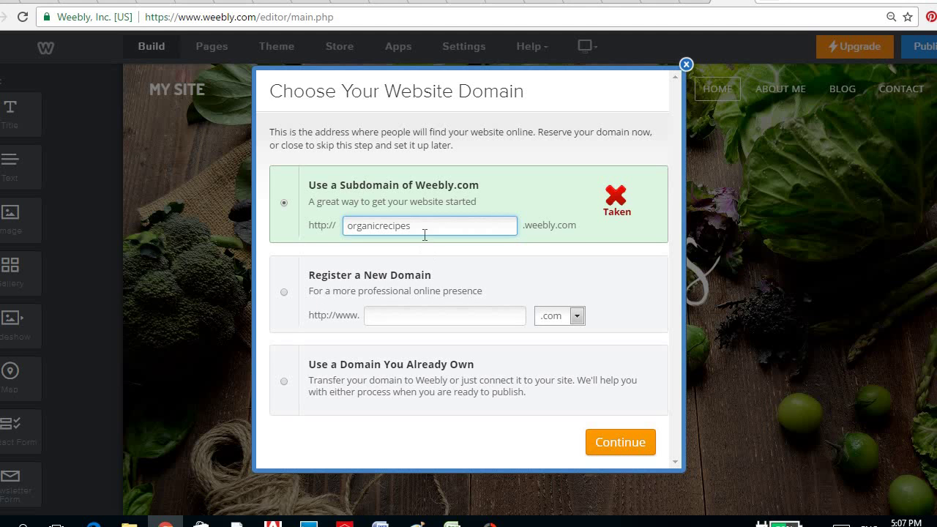
{"action": "key", "text": "BackSpace"}
{"action": "key", "text": "BackSpace"}
{"action": "key", "text": "BackSpace"}
{"action": "key", "text": "BackSpace"}
{"action": "key", "text": "BackSpace"}
{"action": "key", "text": "BackSpace"}
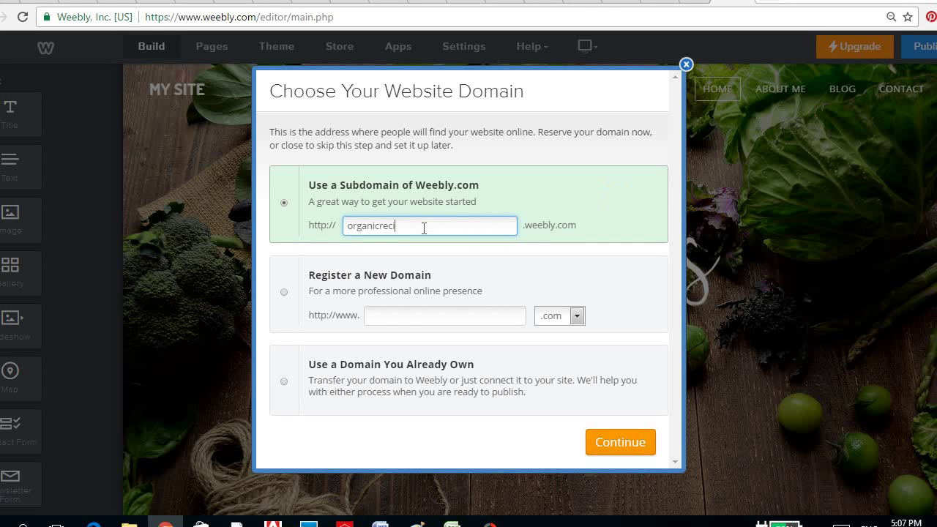
{"action": "key", "text": "BackSpace"}
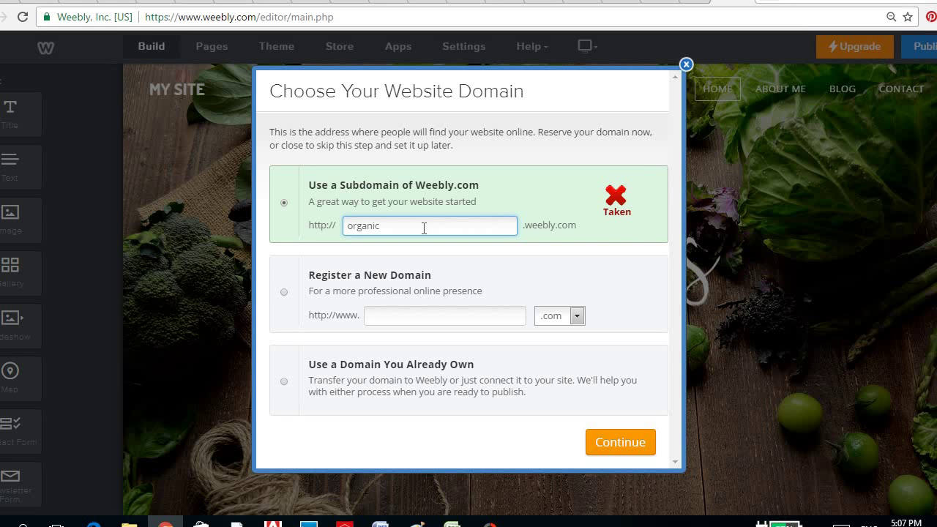
{"action": "type", "text": "andhe"}
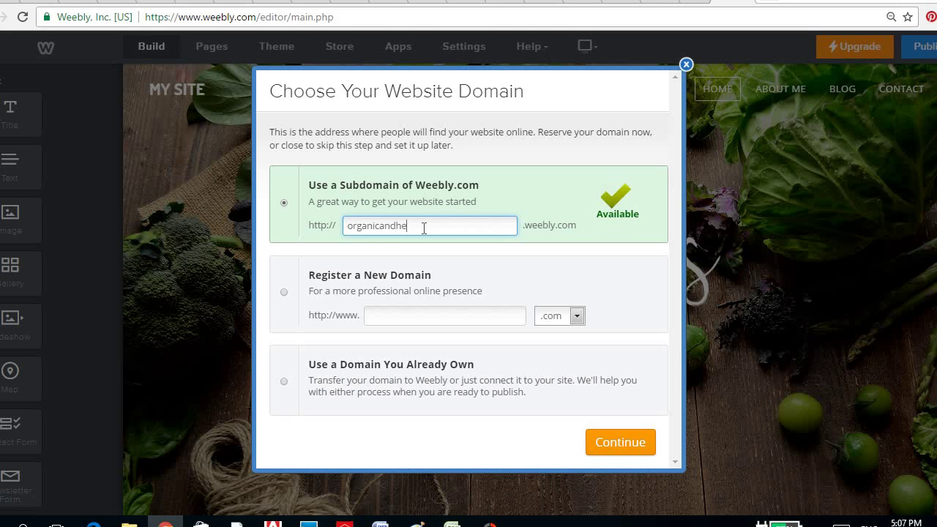
{"action": "type", "text": "althy"}
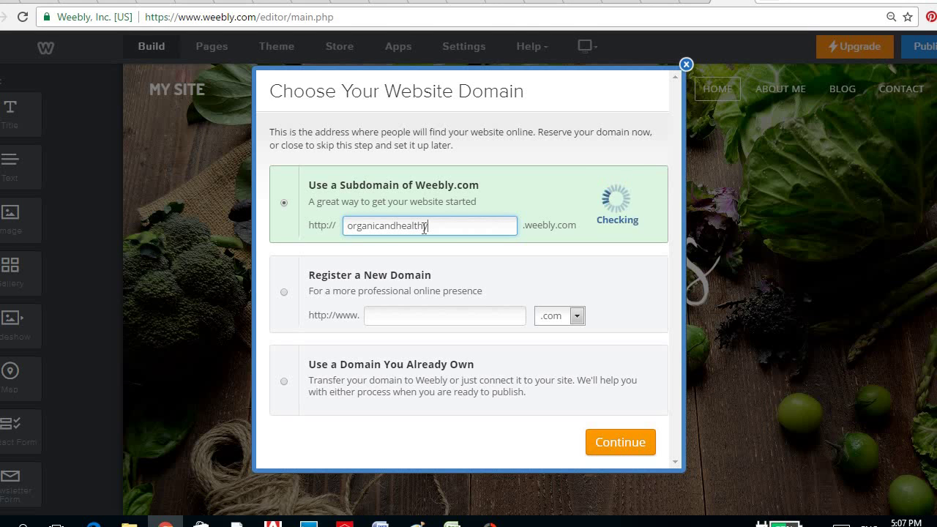
{"action": "type", "text": "recipes"}
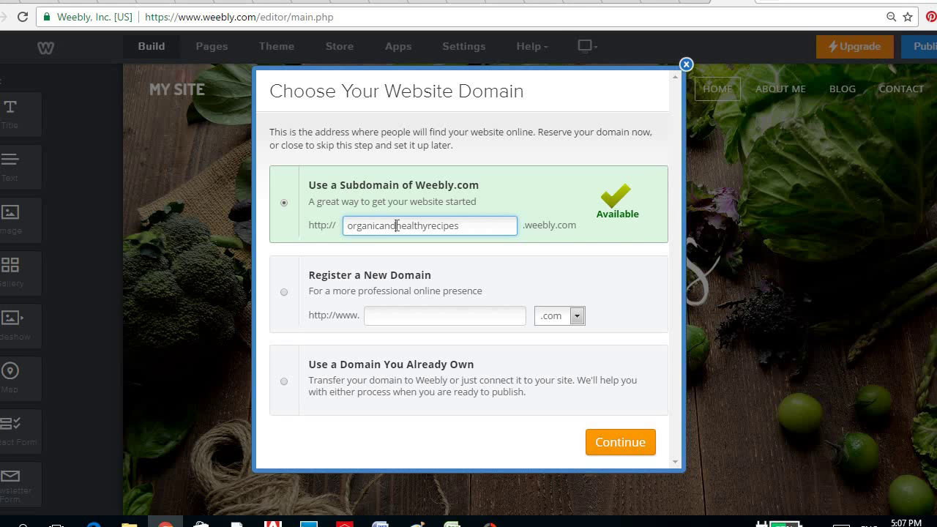
Trim the subdomain to healthyrecipes, then change it to annashealthyrecipes and select it.
{"action": "left_click", "coordinate": [396, 225]}
{"action": "key", "text": "BackSpace"}
{"action": "key", "text": "BackSpace"}
{"action": "key", "text": "BackSpace"}
{"action": "key", "text": "BackSpace"}
{"action": "key", "text": "BackSpace"}
{"action": "key", "text": "BackSpace"}
{"action": "key", "text": "BackSpace"}
{"action": "key", "text": "BackSpace"}
{"action": "key", "text": "BackSpace"}
{"action": "key", "text": "BackSpace"}
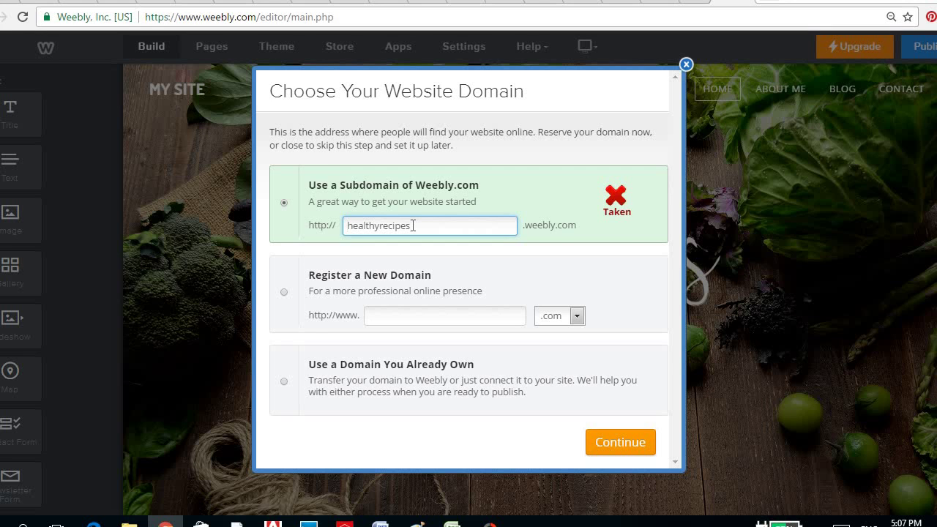
{"action": "left_click", "coordinate": [347, 225]}
{"action": "type", "text": "my"}
{"action": "key", "text": "BackSpace"}
{"action": "key", "text": "BackSpace"}
{"action": "type", "text": "o"}
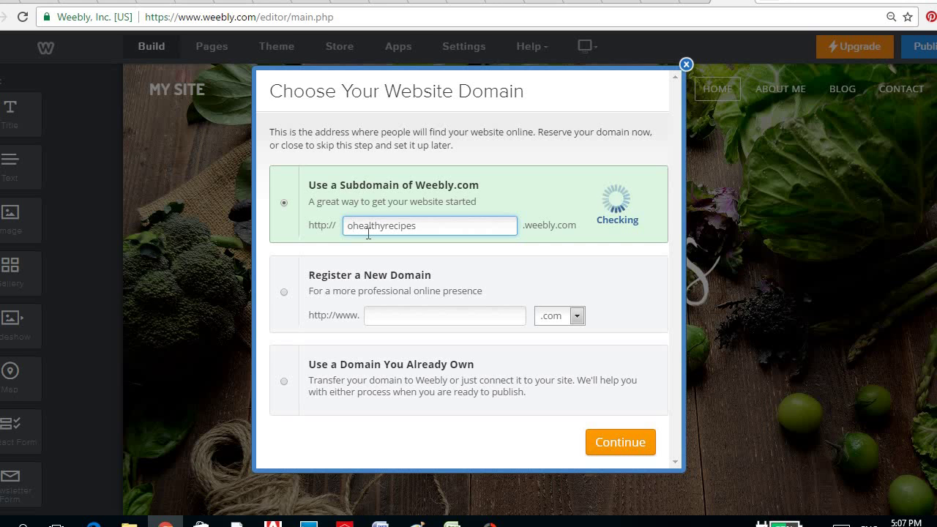
{"action": "key", "text": "BackSpace"}
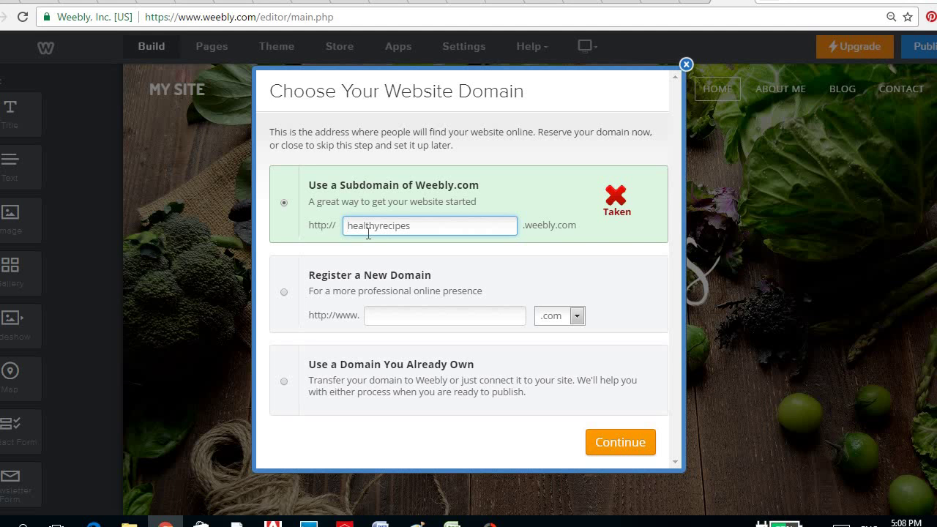
{"action": "type", "text": "annas"}
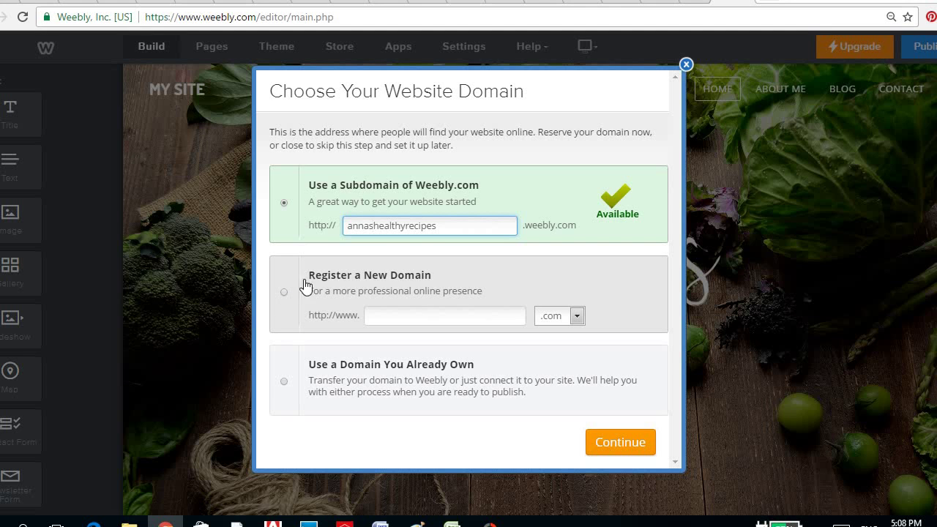
{"action": "double_click", "coordinate": [431, 224]}
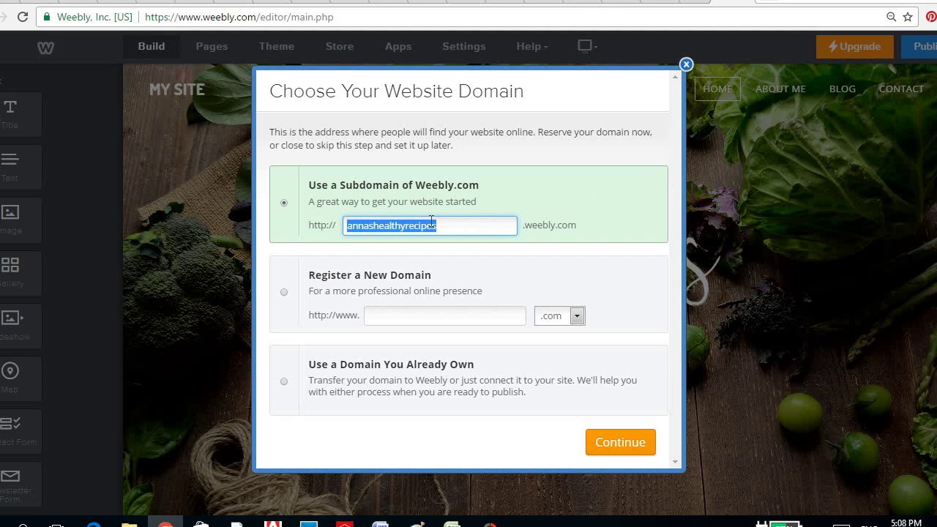
Paste annashealthyrecipes, confirm it is available, and continue with the free weebly.com subdomain.
{"action": "left_click", "coordinate": [285, 297]}
{"action": "left_click", "coordinate": [398, 315]}
{"action": "type", "text": "Mario Brown: High Ticket Evolution"}
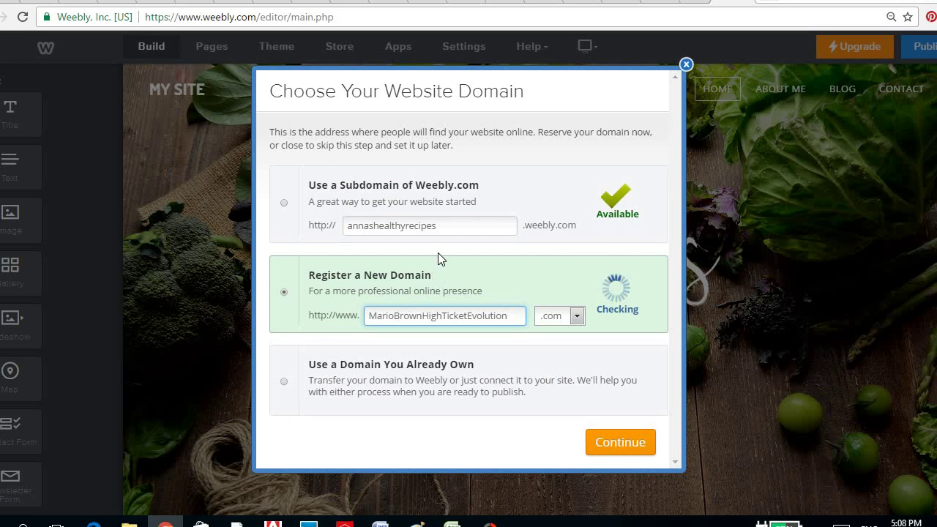
{"action": "left_click", "coordinate": [438, 226]}
{"action": "double_click", "coordinate": [438, 227]}
{"action": "key", "text": "ctrl+c"}
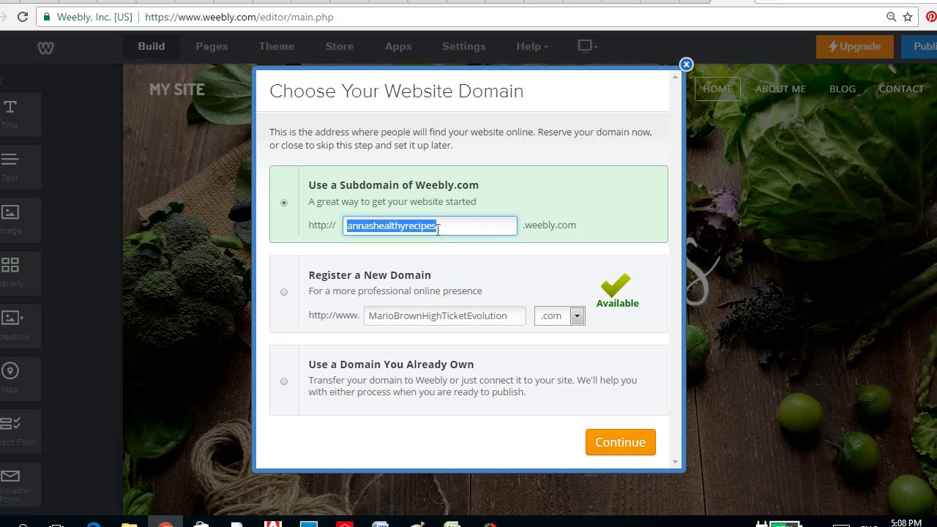
{"action": "left_click", "coordinate": [488, 316]}
{"action": "double_click", "coordinate": [487, 316]}
{"action": "key", "text": "ctrl+v"}
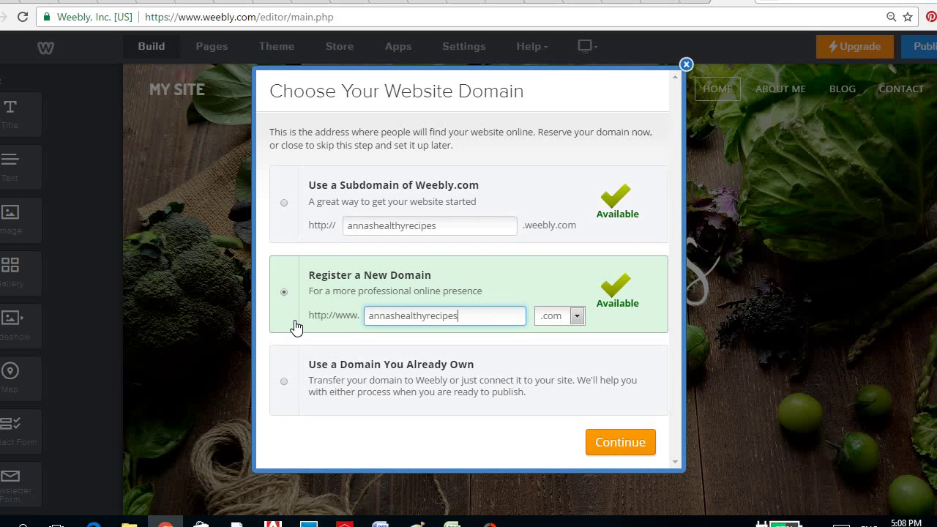
{"action": "left_click", "coordinate": [282, 206]}
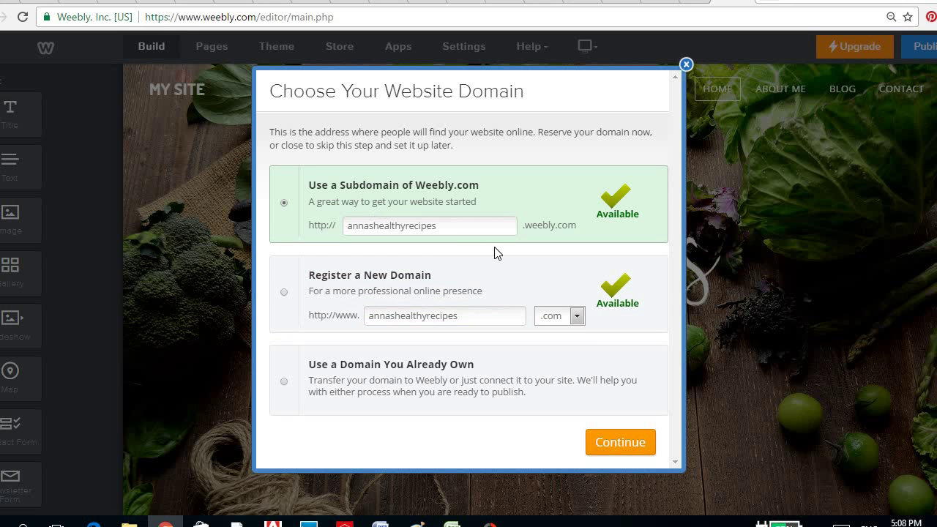
{"action": "left_click", "coordinate": [633, 443]}
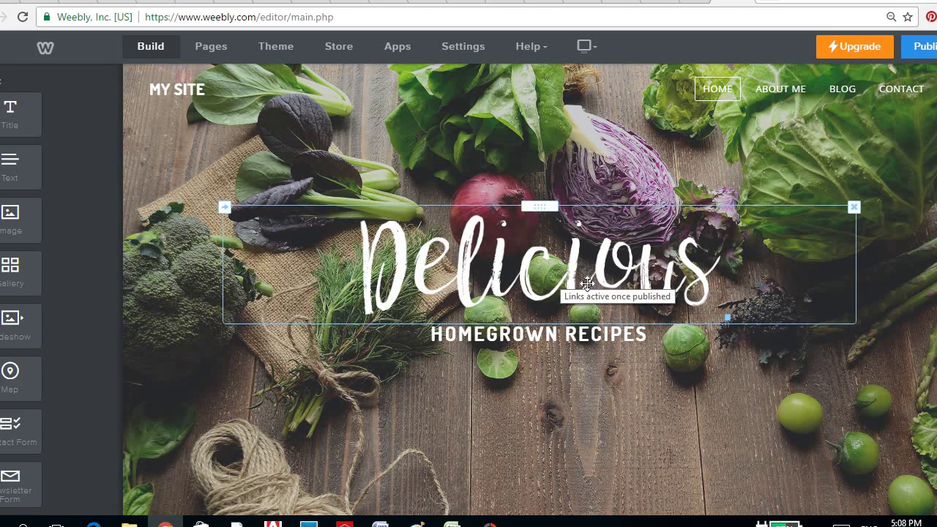
Open the Replace Image upload window for the Delicious title image, closing and reopening it once.
{"action": "left_click", "coordinate": [568, 264]}
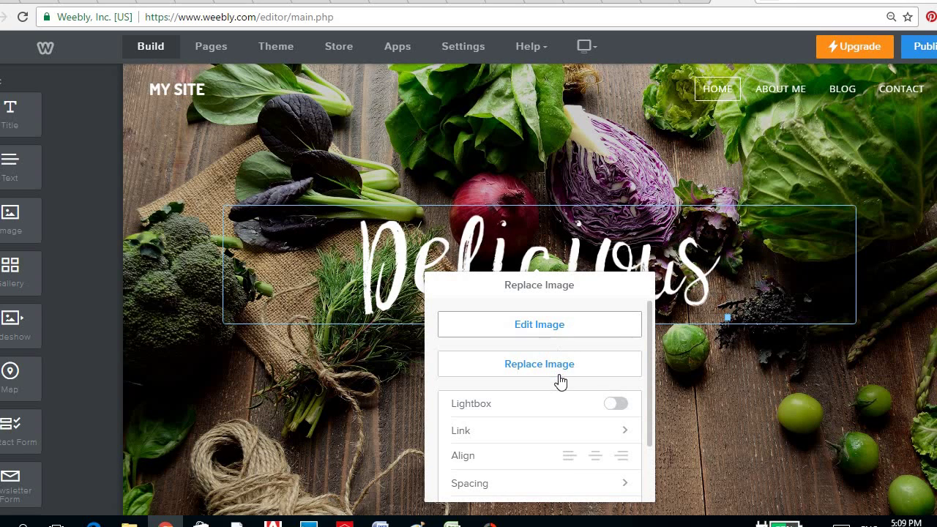
{"action": "left_click", "coordinate": [561, 373]}
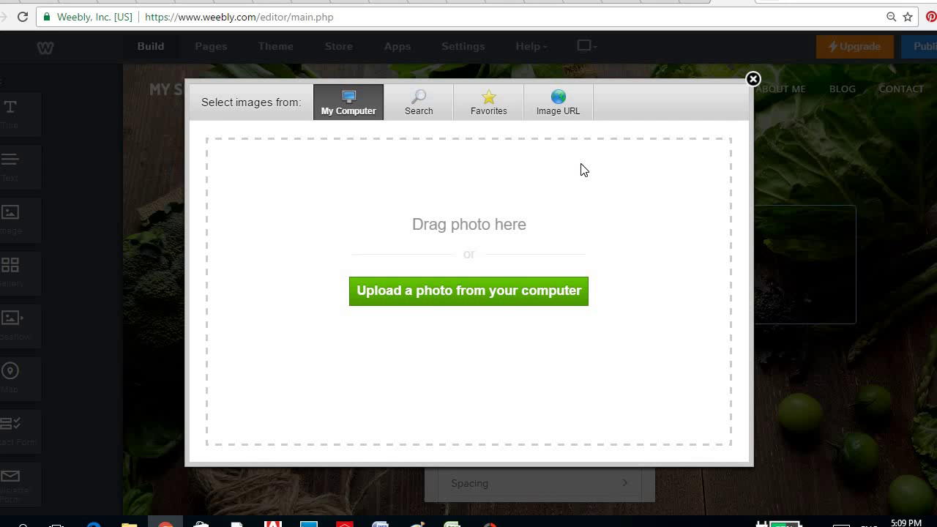
{"action": "left_click", "coordinate": [753, 79]}
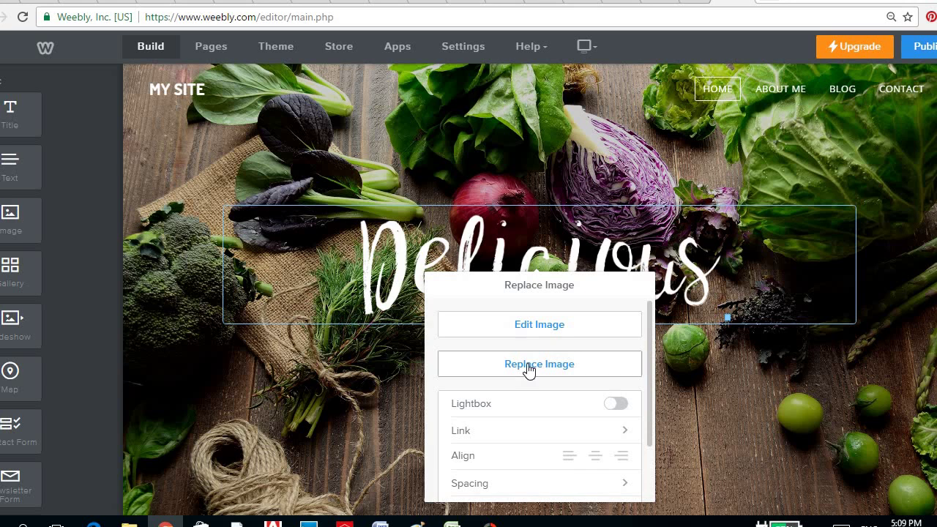
{"action": "left_click", "coordinate": [530, 368]}
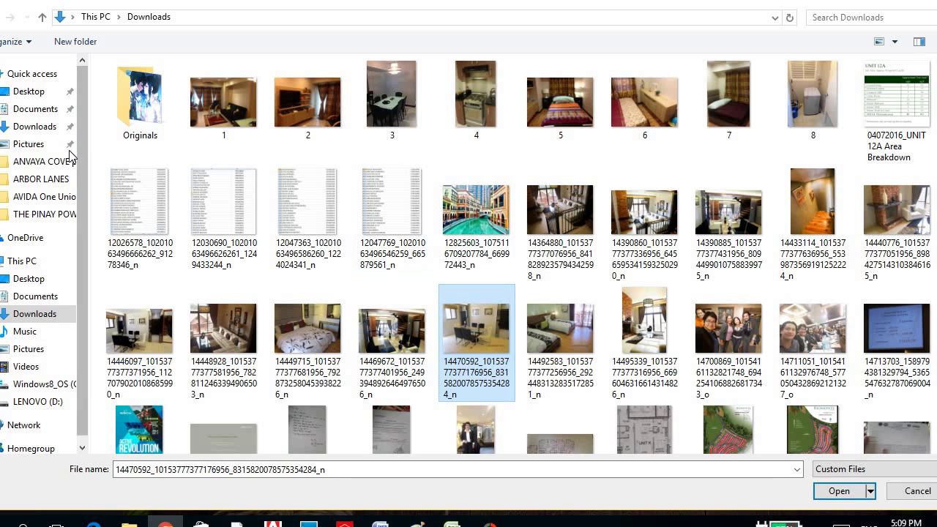
Browse Pictures and Downloads for a photo, then cancel and close the upload window unchanged.
{"action": "left_click", "coordinate": [30, 145]}
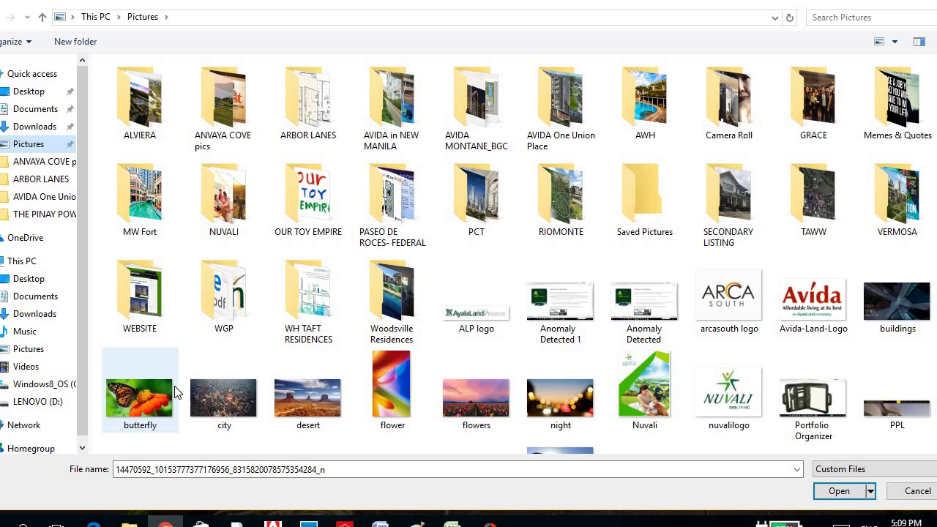
{"action": "scroll", "coordinate": [174, 393], "scroll_direction": "down", "scroll_amount": 1}
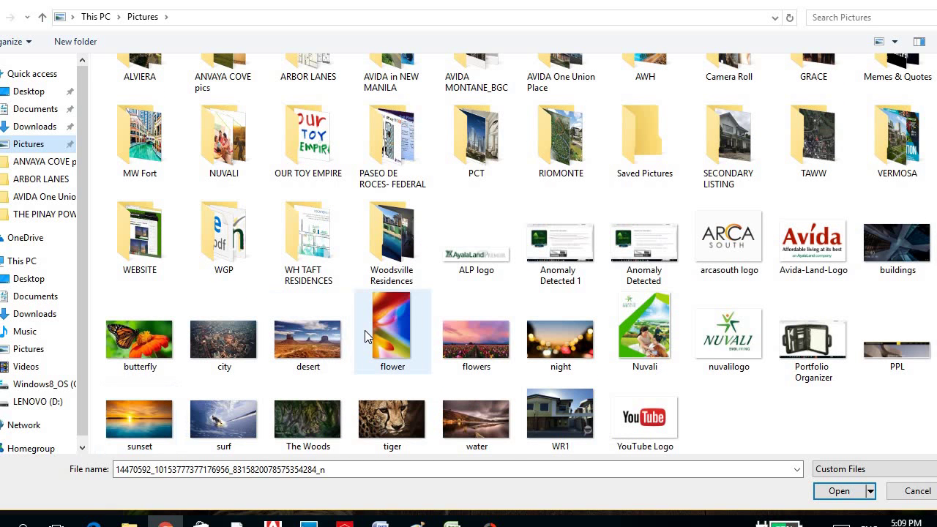
{"action": "scroll", "coordinate": [364, 330], "scroll_direction": "up", "scroll_amount": 1}
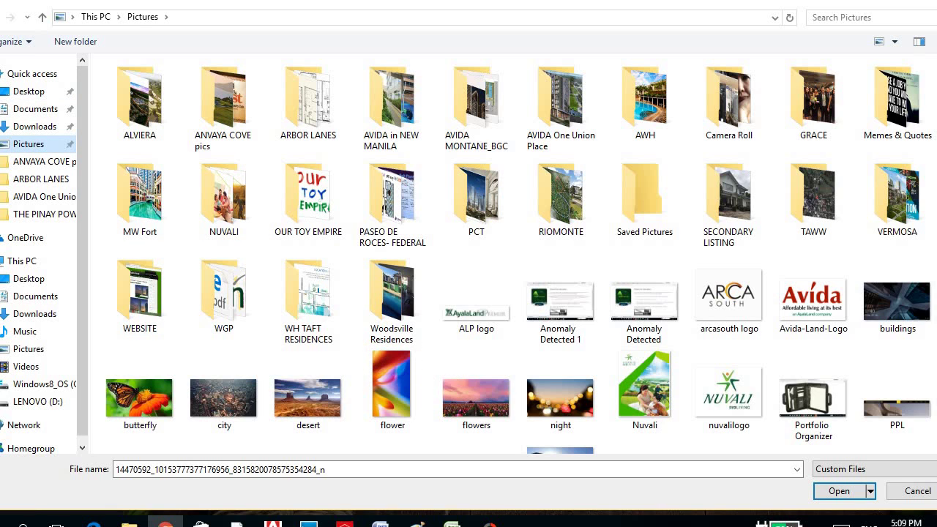
{"action": "left_click", "coordinate": [34, 313]}
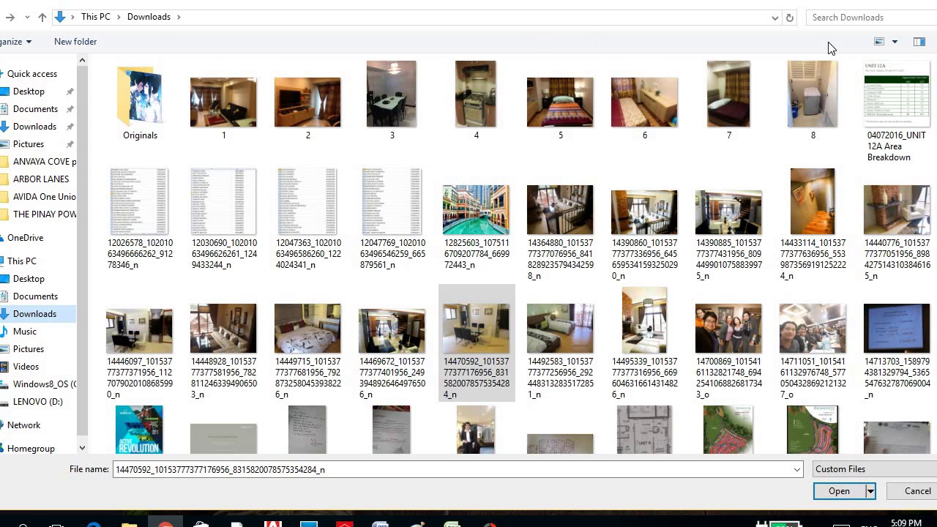
{"action": "left_click", "coordinate": [906, 495]}
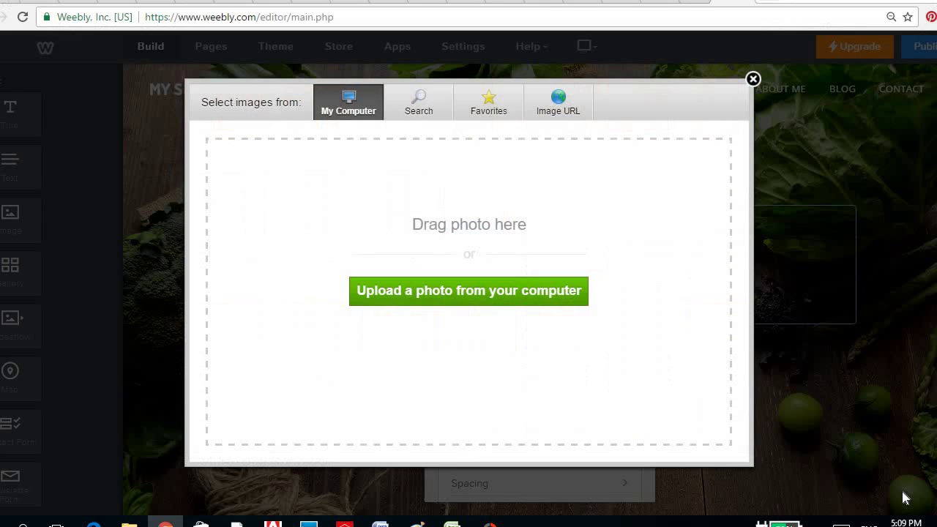
{"action": "left_click", "coordinate": [753, 79]}
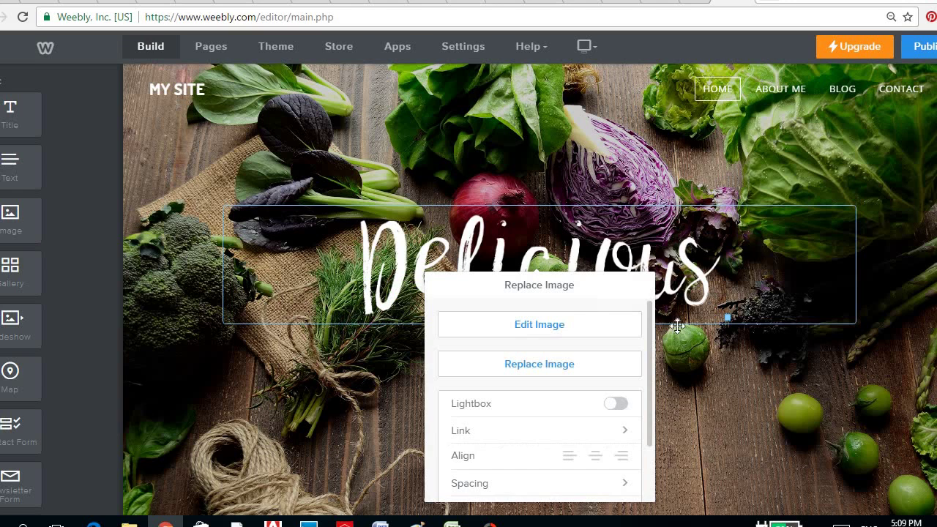
Replace the MY SITE header title with ANNA'S HEALTHY RECIPES, leaving the logo upload unused.
{"action": "left_click", "coordinate": [728, 388]}
{"action": "left_click", "coordinate": [588, 360]}
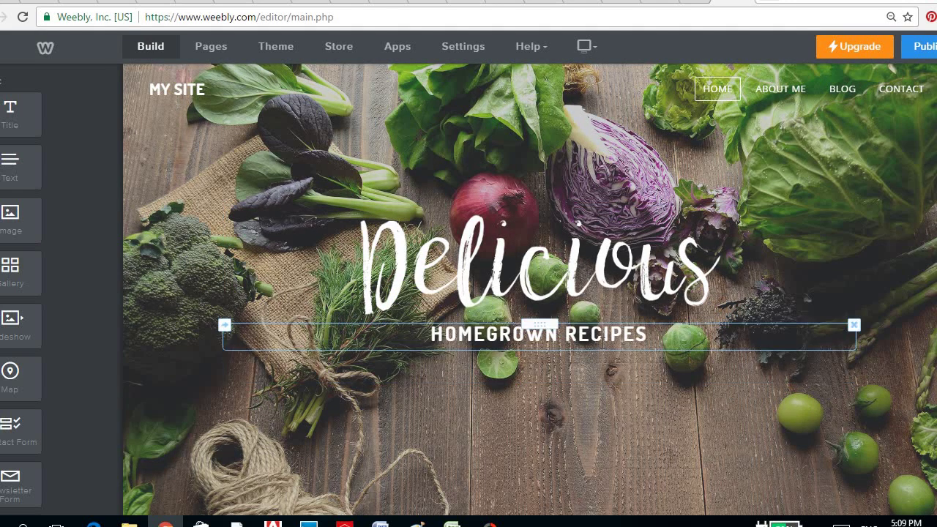
{"action": "mouse_move", "coordinate": [213, 84]}
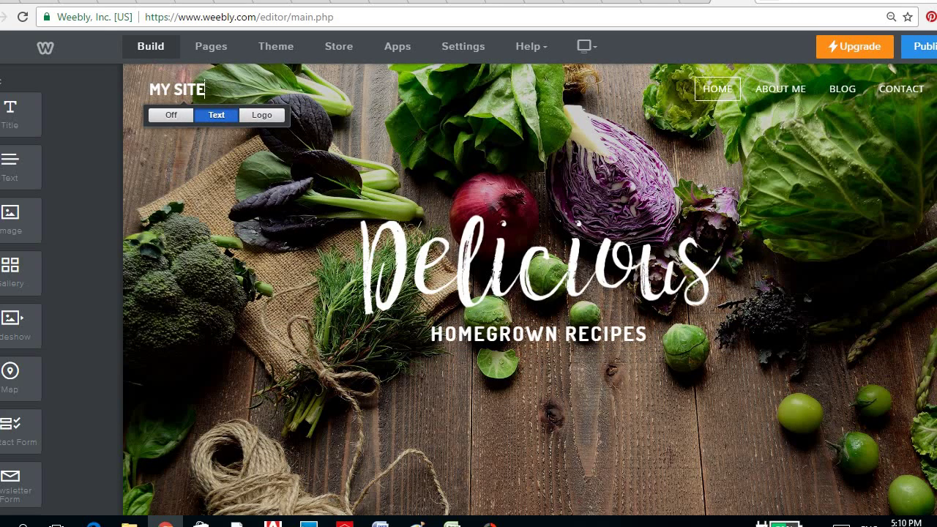
{"action": "key", "text": "BackSpace"}
{"action": "key", "text": "BackSpace"}
{"action": "key", "text": "BackSpace"}
{"action": "key", "text": "BackSpace"}
{"action": "key", "text": "BackSpace"}
{"action": "type", "text": "ANNA'S HE"}
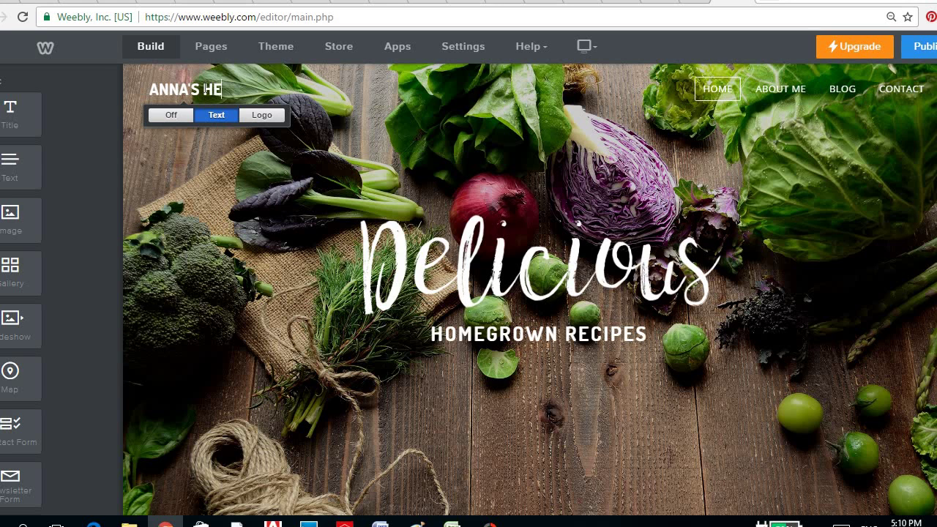
{"action": "type", "text": "ALTHY RE"}
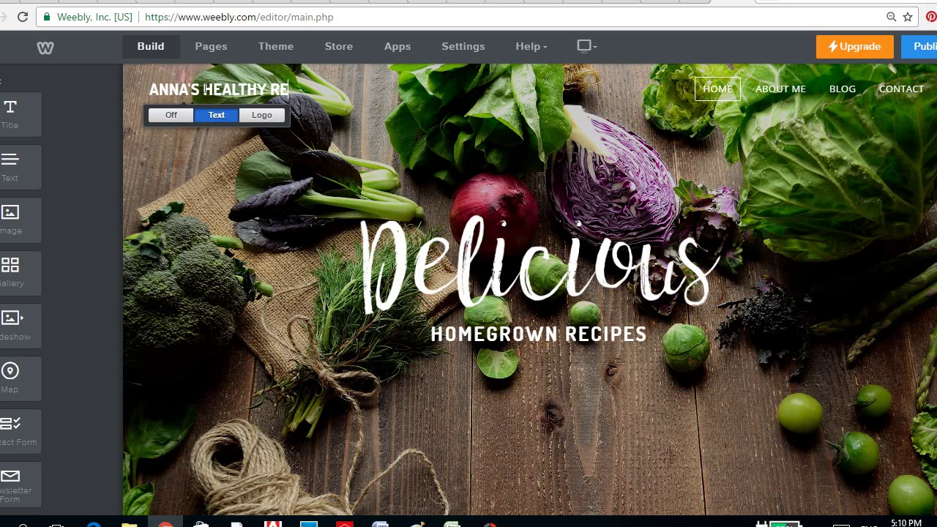
{"action": "type", "text": "CIPES"}
{"action": "key", "text": "BackSpace"}
{"action": "type", "text": "S"}
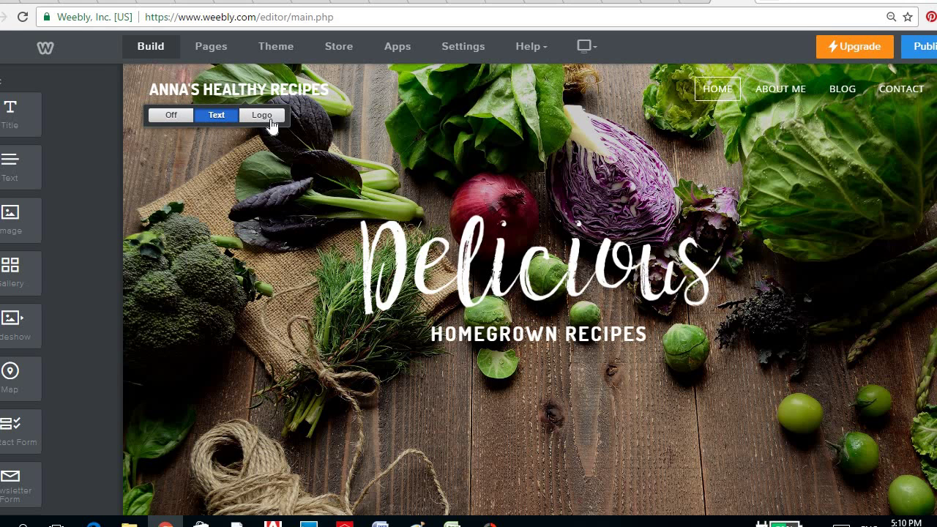
{"action": "left_click", "coordinate": [263, 116]}
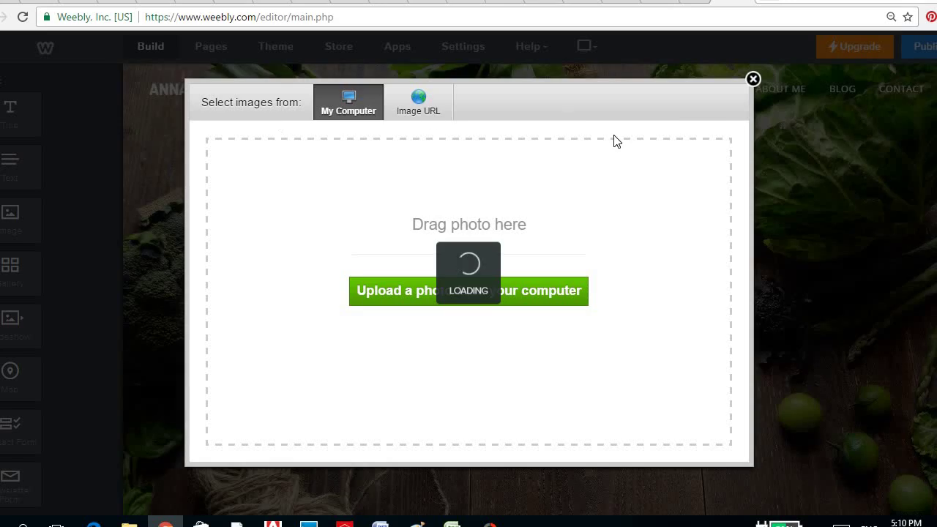
{"action": "left_click", "coordinate": [753, 80]}
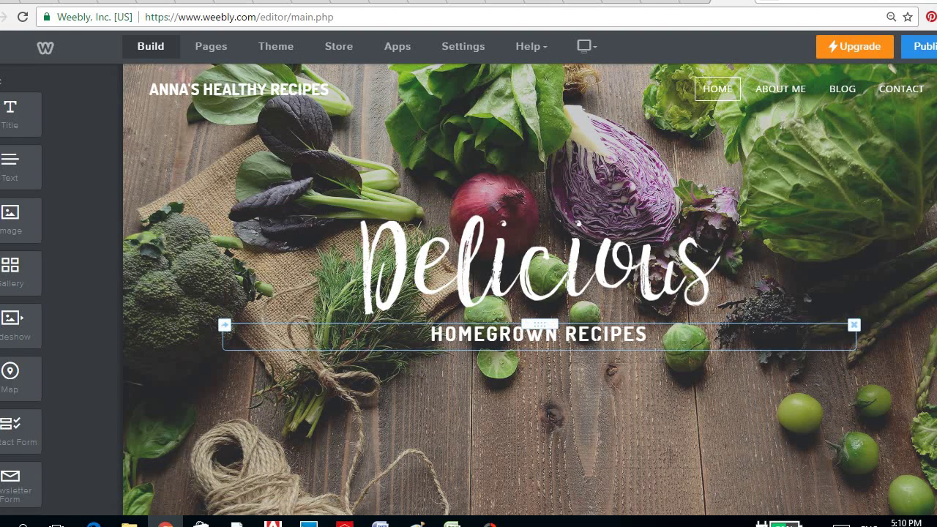
Inspect the home page's HOMEGROWN RECIPES text, couple photo, welcome heading and intro paragraph.
{"action": "left_click", "coordinate": [617, 334]}
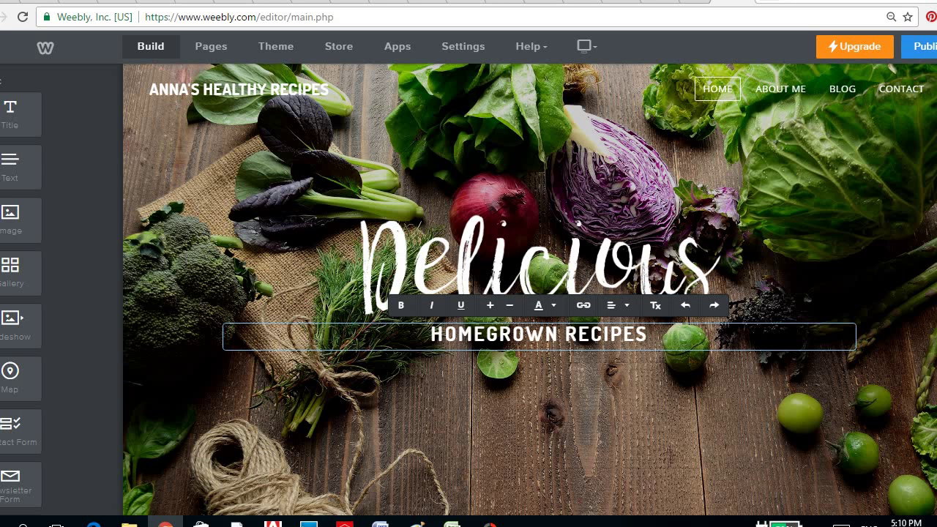
{"action": "right_click", "coordinate": [778, 207]}
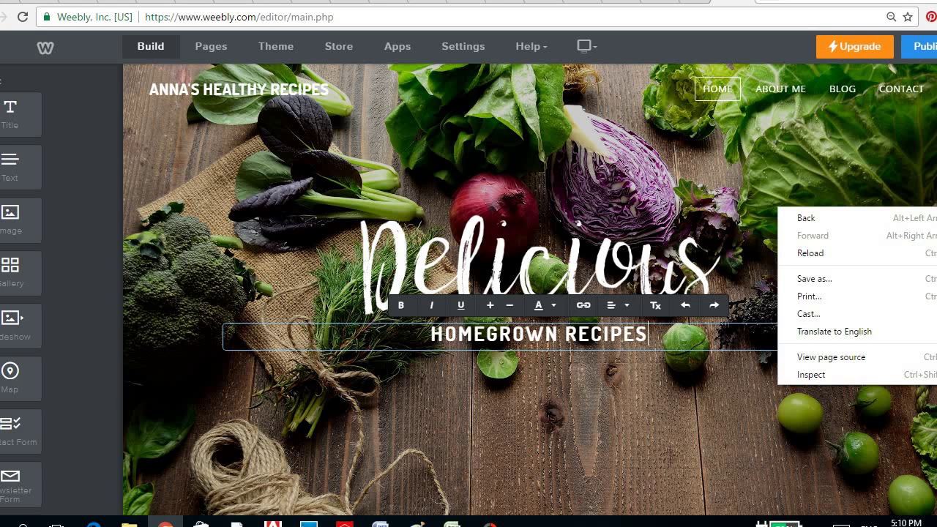
{"action": "key", "text": "Escape"}
{"action": "scroll", "coordinate": [716, 243], "scroll_direction": "down", "scroll_amount": 6}
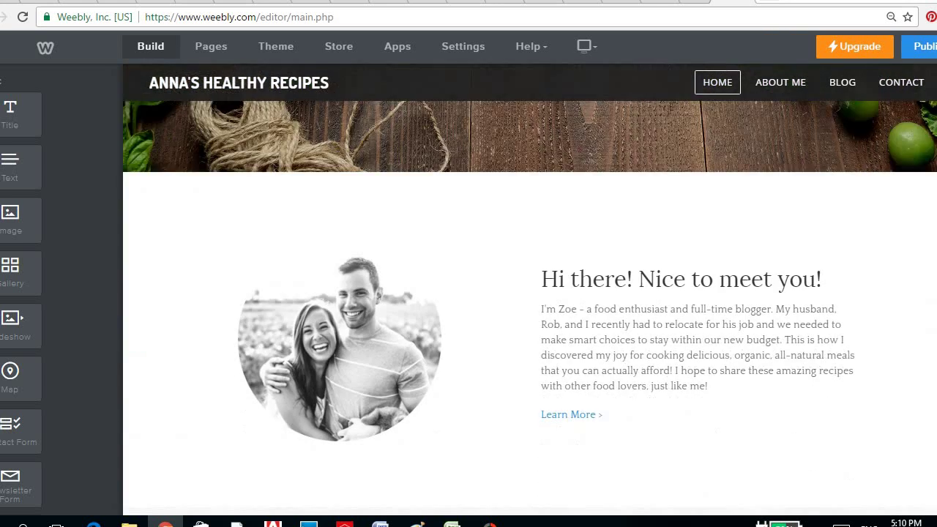
{"action": "left_click", "coordinate": [716, 244]}
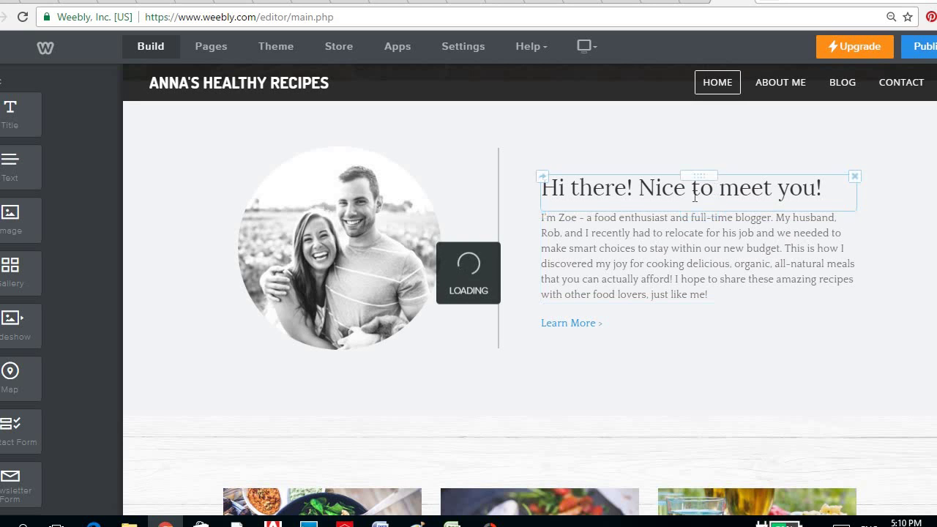
{"action": "left_click", "coordinate": [390, 274]}
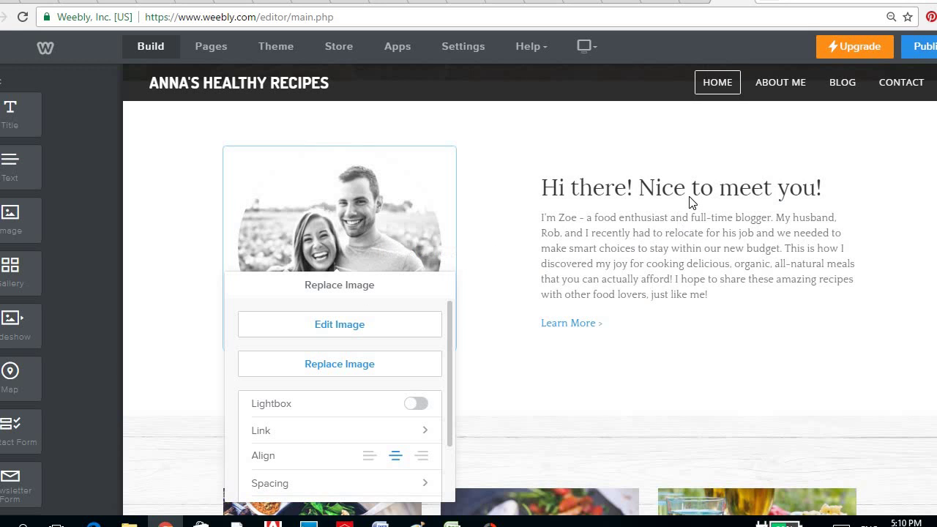
{"action": "left_click", "coordinate": [699, 193]}
{"action": "left_click", "coordinate": [700, 193]}
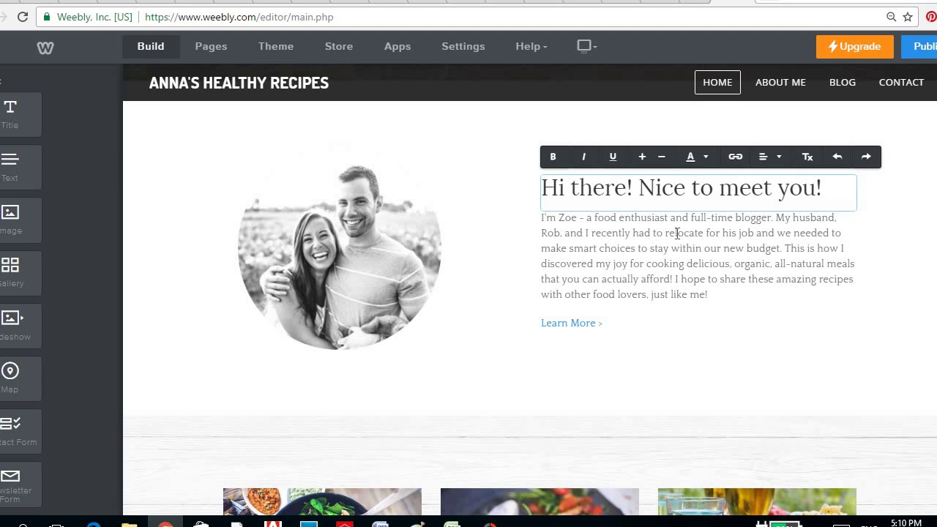
{"action": "left_click", "coordinate": [675, 232]}
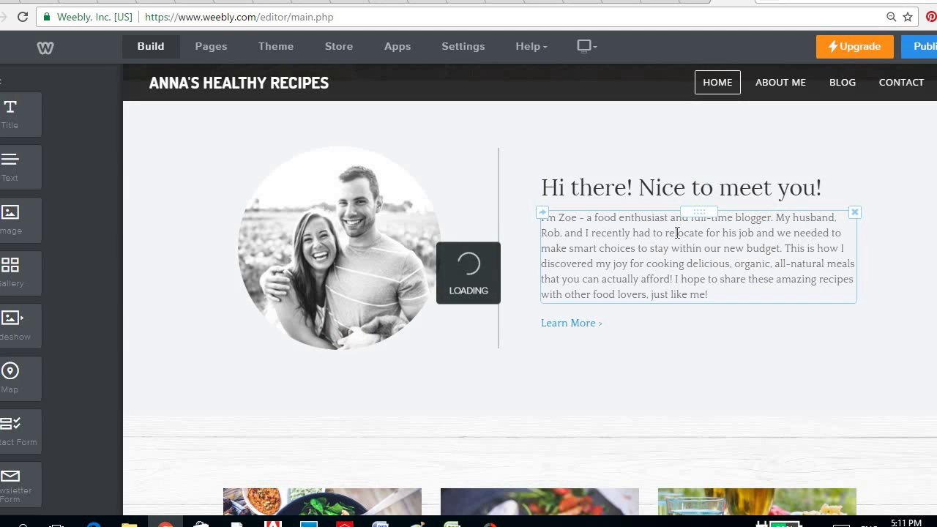
Check the first recipe card's image, title and READ MORE button, then go to the Blog page.
{"action": "scroll", "coordinate": [676, 233], "scroll_direction": "down", "scroll_amount": 2}
{"action": "scroll", "coordinate": [373, 395], "scroll_direction": "down", "scroll_amount": 2}
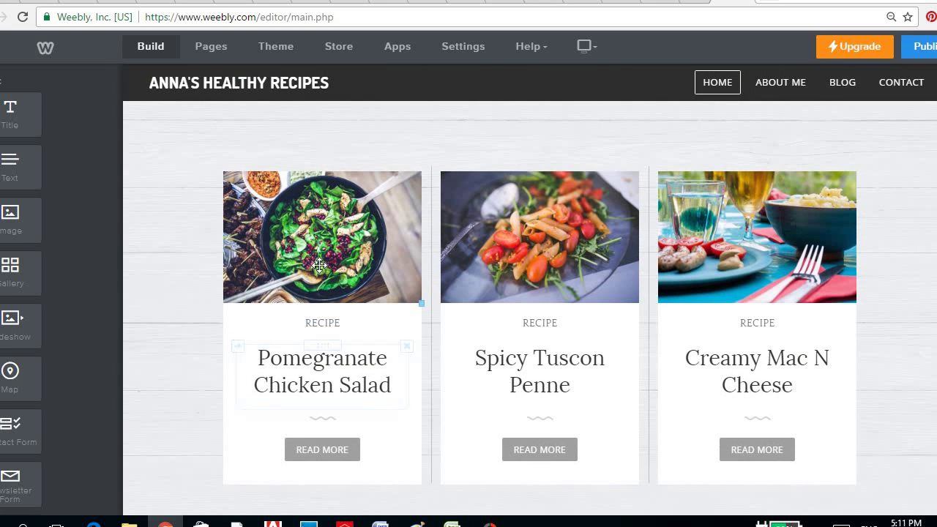
{"action": "left_click", "coordinate": [317, 262]}
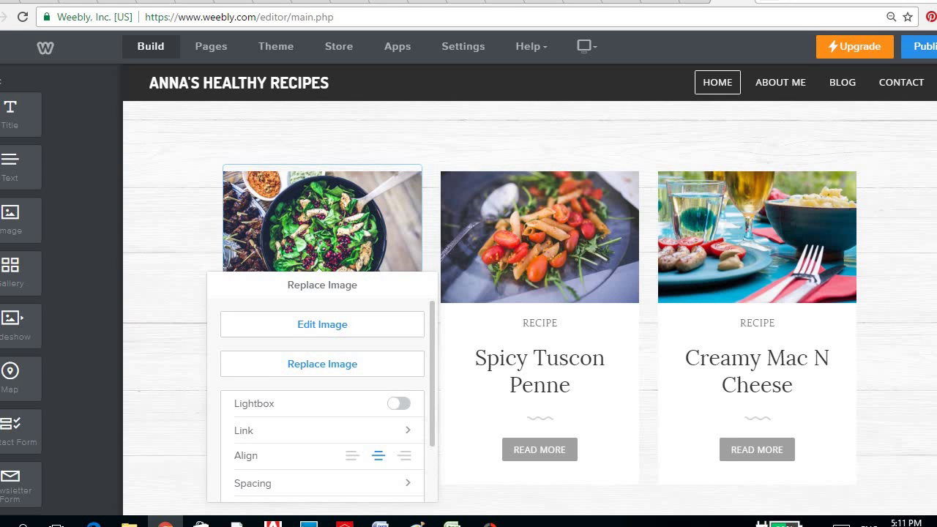
{"action": "left_click", "coordinate": [354, 371]}
{"action": "scroll", "coordinate": [323, 381], "scroll_direction": "down", "scroll_amount": 2}
{"action": "left_click", "coordinate": [316, 327]}
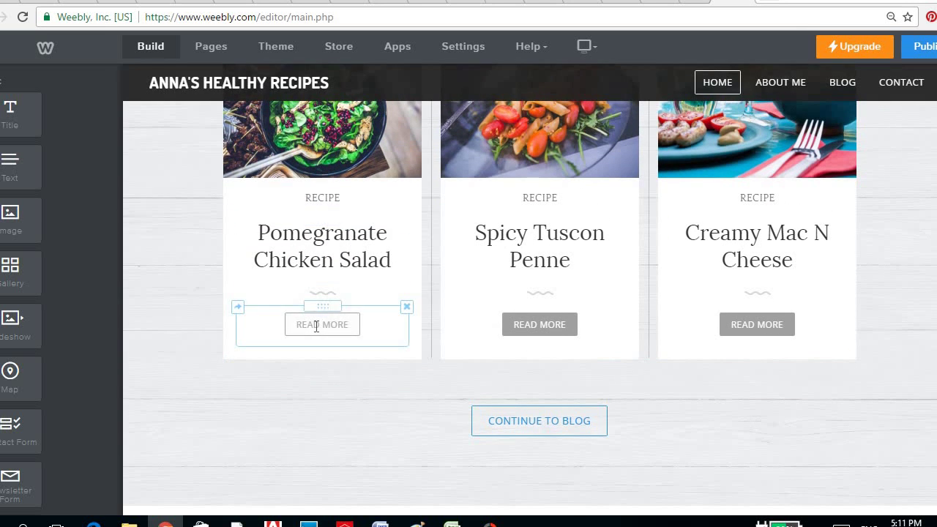
{"action": "left_click", "coordinate": [95, 247]}
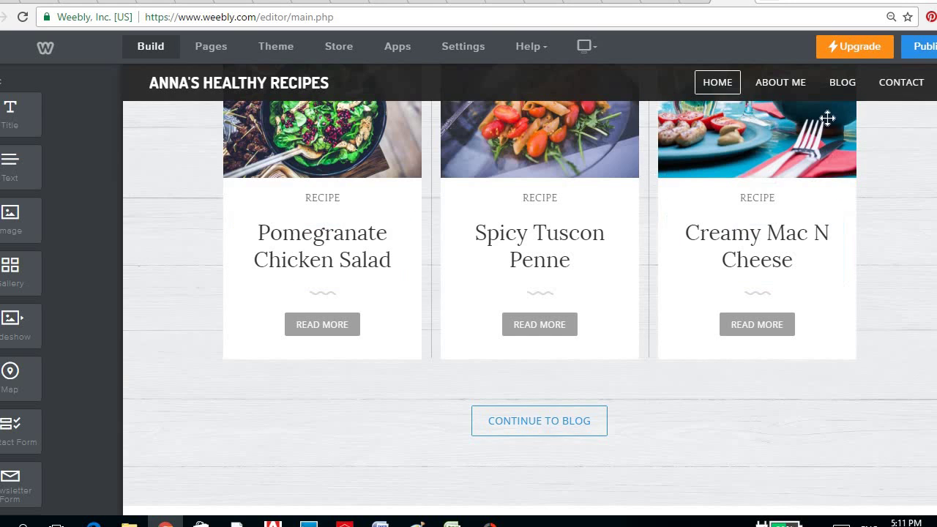
{"action": "left_click", "coordinate": [843, 85]}
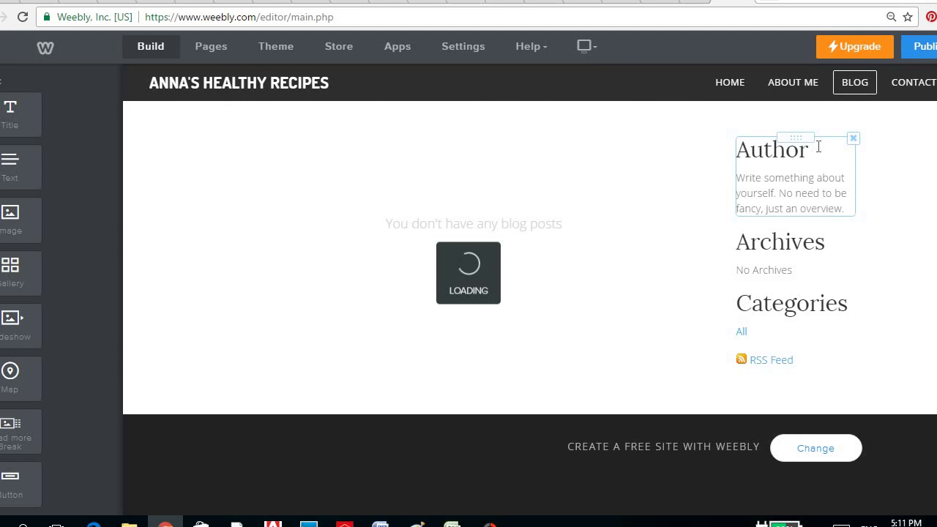
{"action": "left_click", "coordinate": [552, 207]}
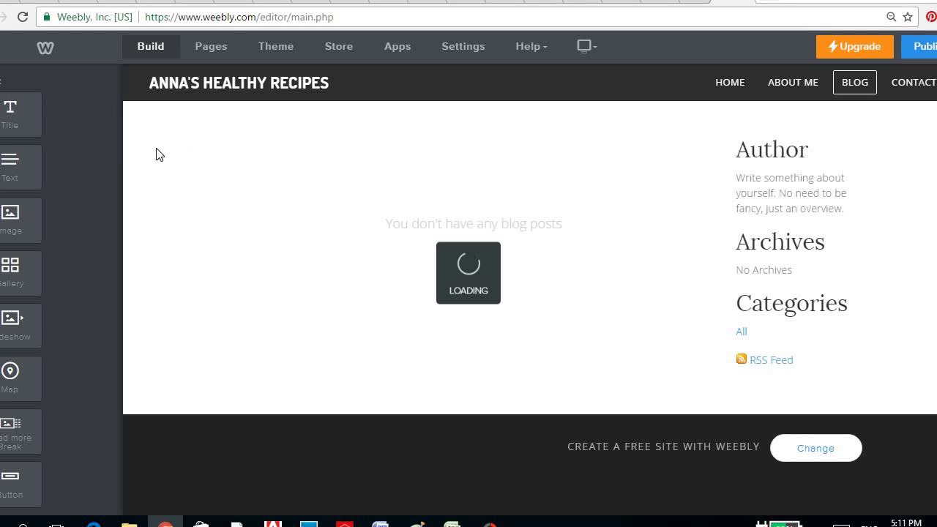
{"action": "left_click", "coordinate": [773, 150]}
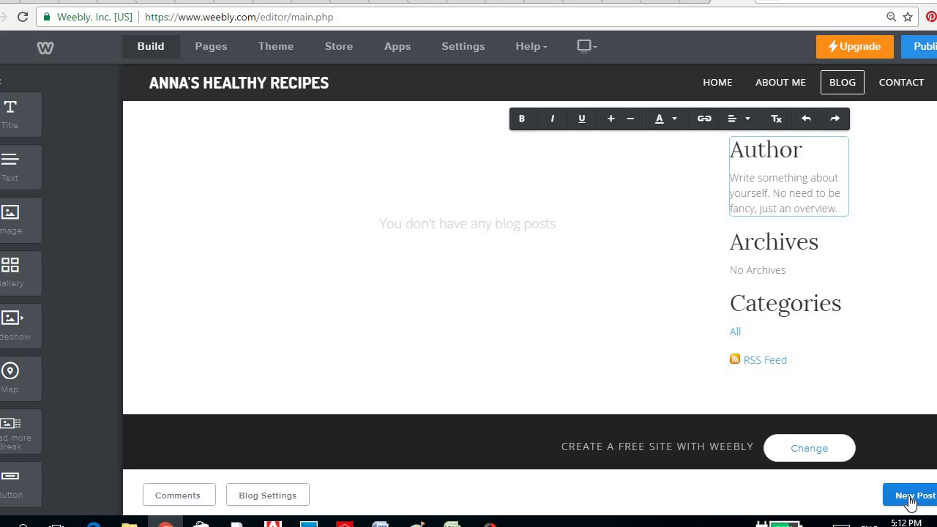
Create a new blog post titled 'Beef Steak'.
{"action": "left_click", "coordinate": [910, 498]}
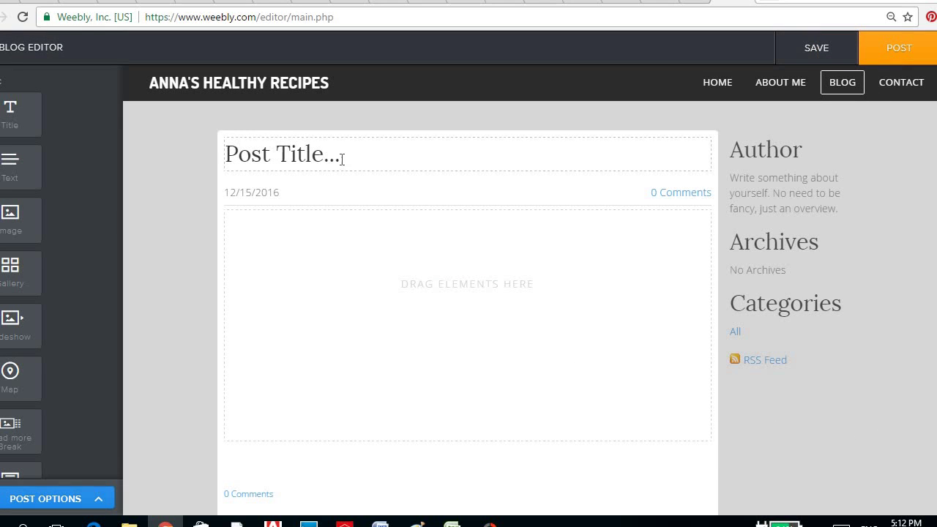
{"action": "left_click", "coordinate": [341, 159]}
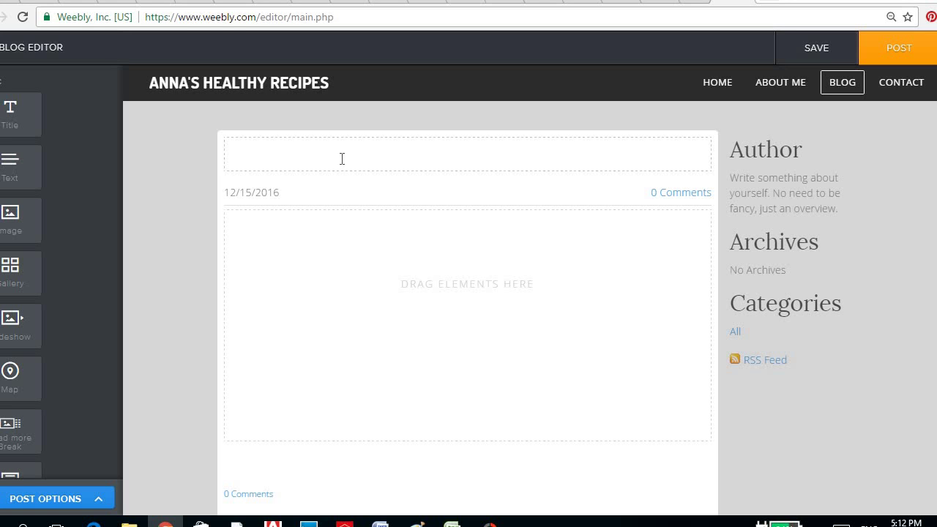
{"action": "type", "text": "Beef Steak"}
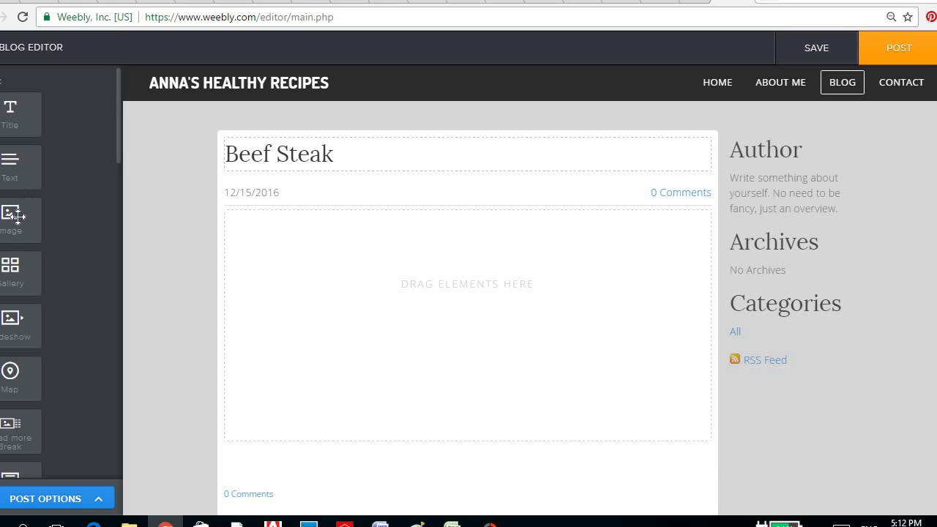
Drop an Image element below the date, leaving it as an empty upload placeholder.
{"action": "left_click_drag", "start_coordinate": [19, 220], "coordinate": [281, 281]}
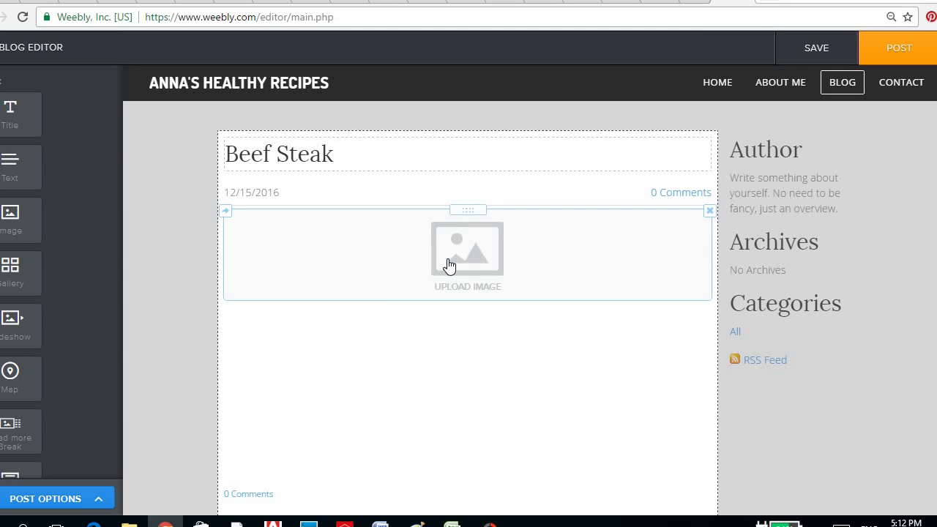
{"action": "left_click", "coordinate": [448, 262]}
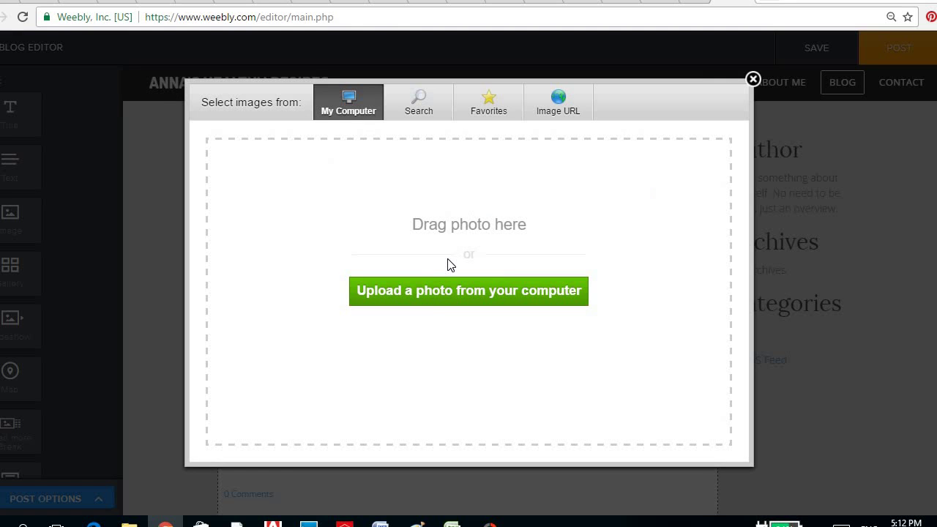
{"action": "left_click", "coordinate": [754, 79]}
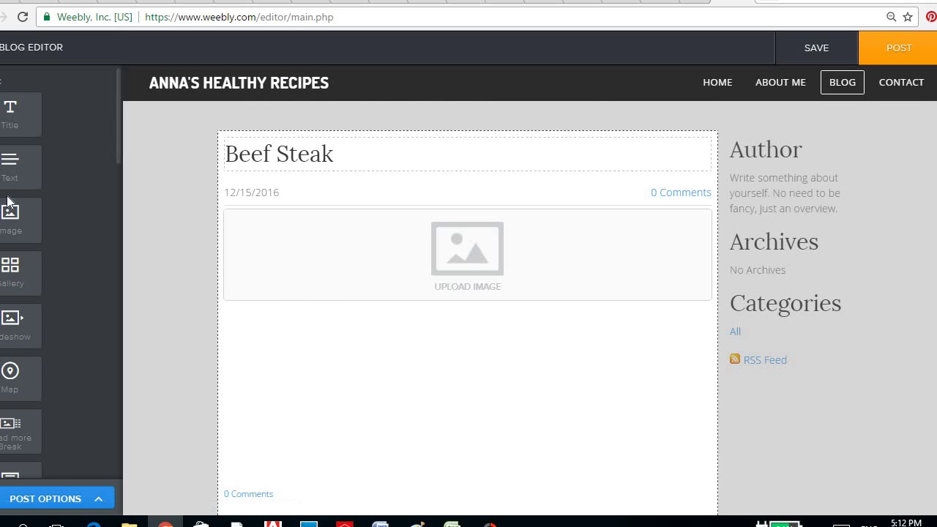
Add a text block below the image with filler lines 'sanjkhdsjkbvd' and 'anak.vm.avm.da'.
{"action": "left_click_drag", "start_coordinate": [23, 165], "coordinate": [378, 396]}
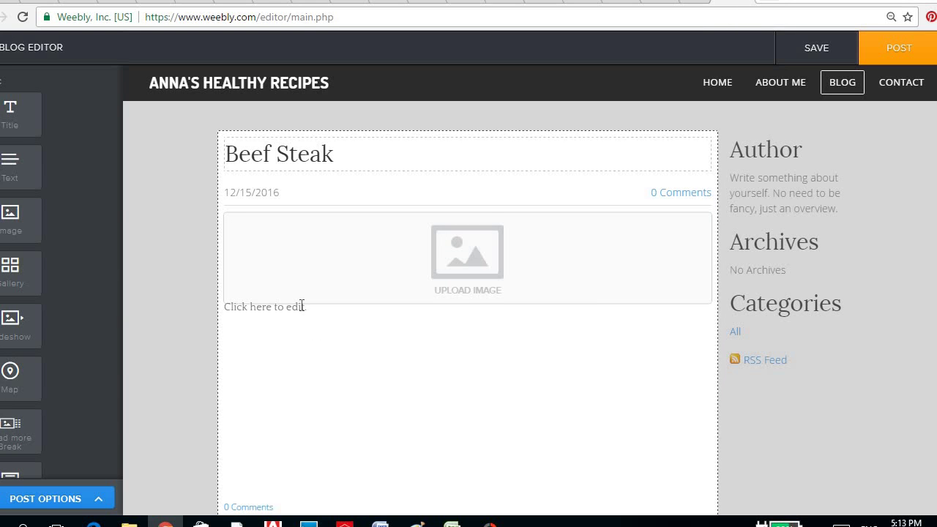
{"action": "left_click", "coordinate": [299, 306]}
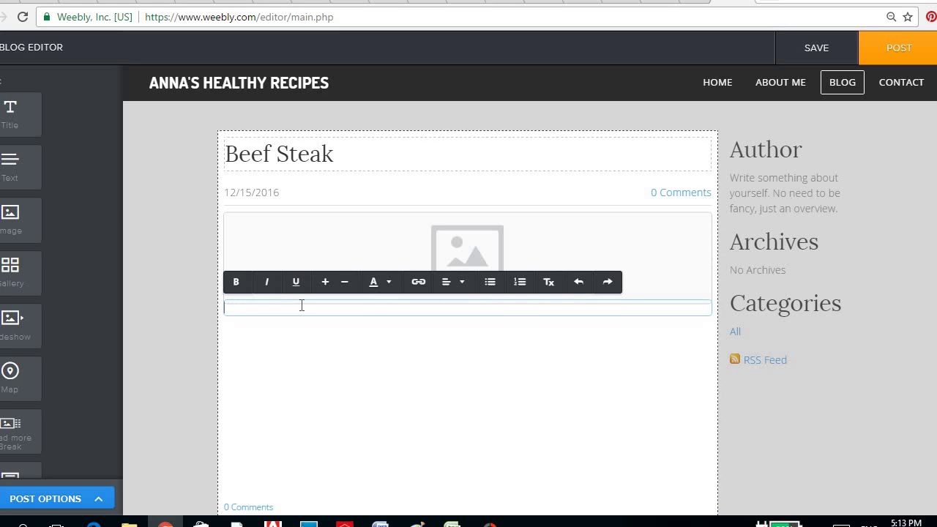
{"action": "type", "text": "sanjkhdsjkbvd"}
{"action": "key", "text": "Return"}
{"action": "key", "text": "Return"}
{"action": "type", "text": "anak.vm.avm.da"}
{"action": "key", "text": "Return"}
{"action": "key", "text": "Return"}
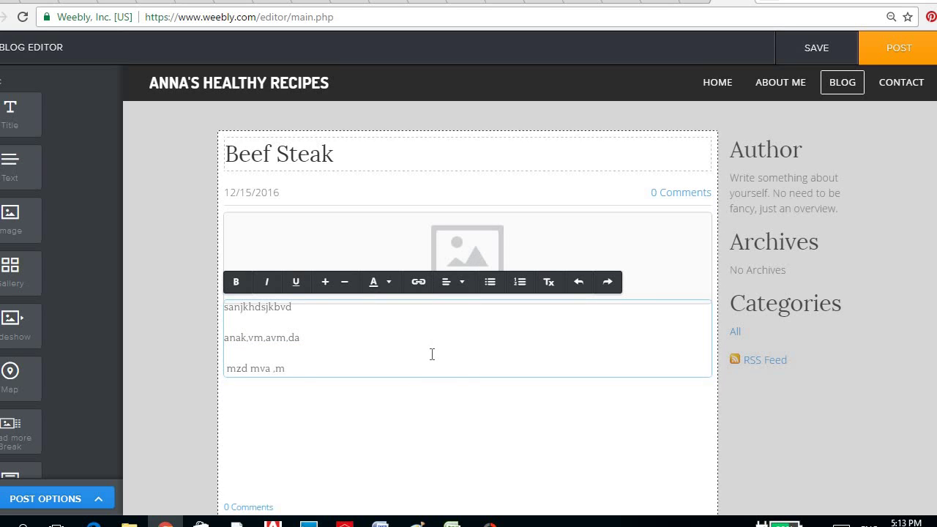
Select all the post text and try centre and right alignment on it.
{"action": "key", "text": "ctrl+a"}
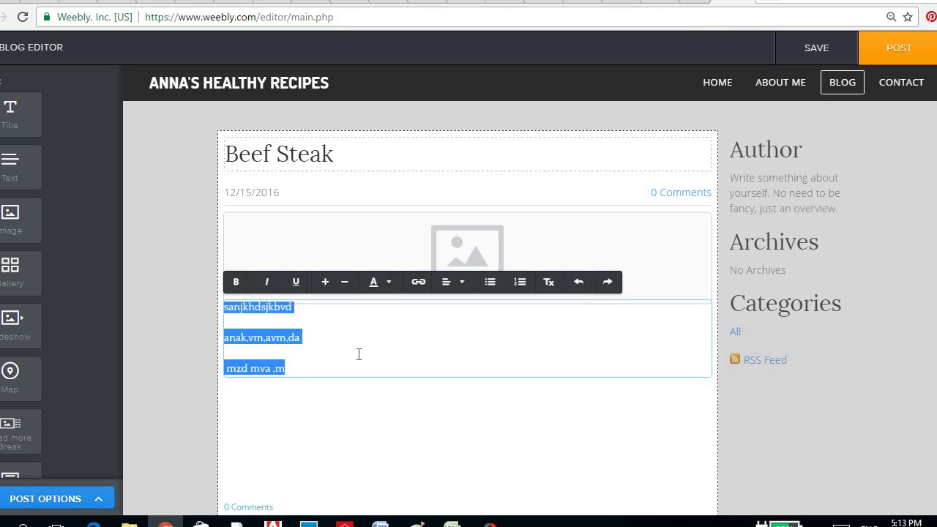
{"action": "left_click", "coordinate": [447, 283]}
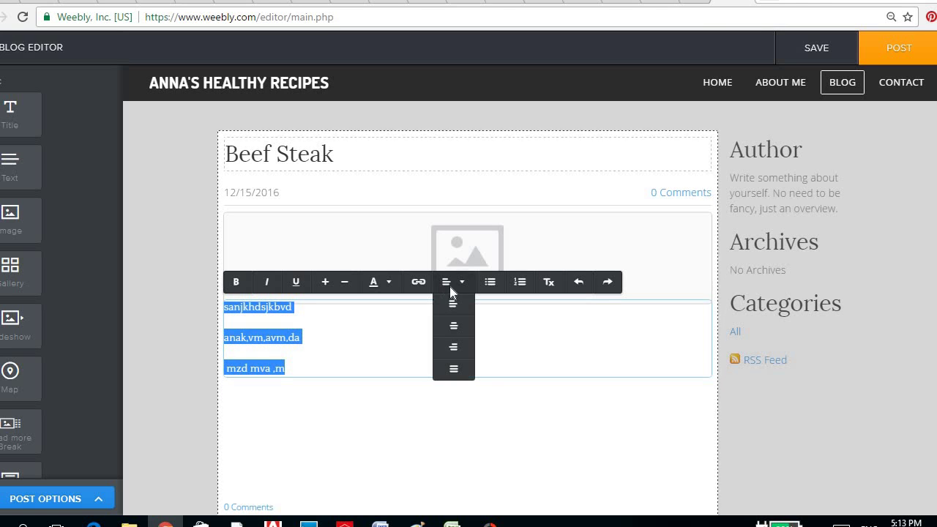
{"action": "left_click", "coordinate": [453, 329]}
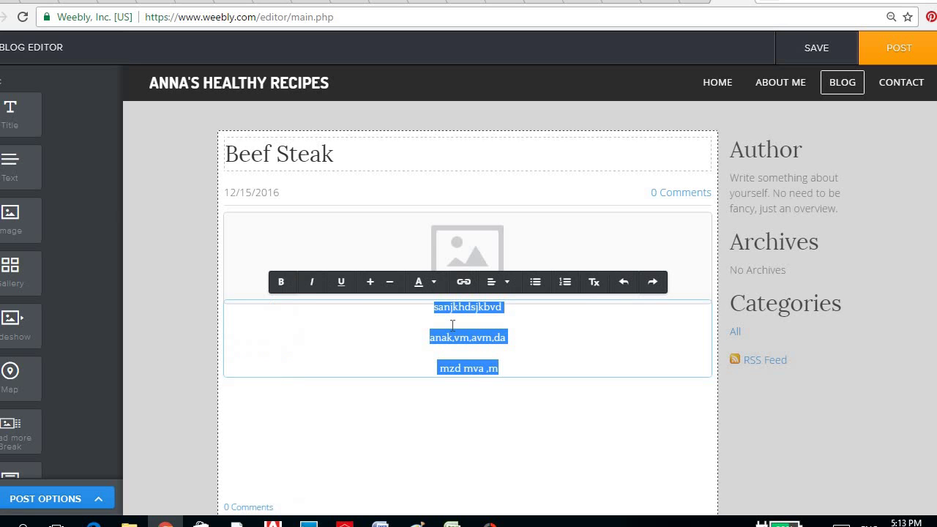
{"action": "left_click", "coordinate": [497, 285]}
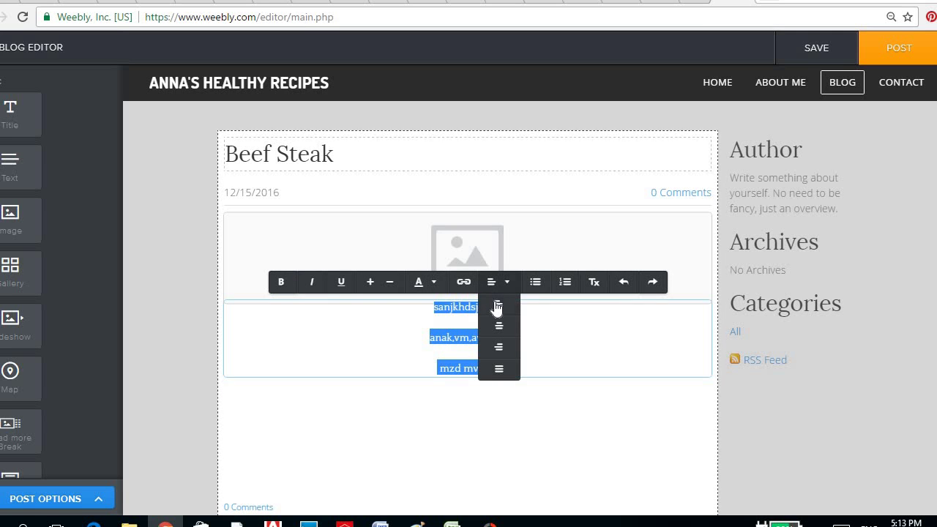
{"action": "left_click", "coordinate": [499, 347]}
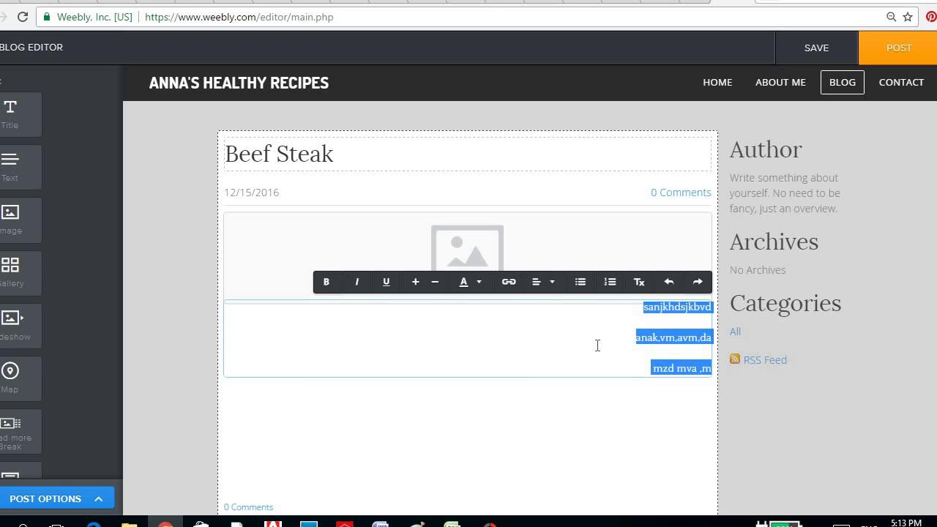
{"action": "left_click", "coordinate": [536, 282]}
{"action": "left_click", "coordinate": [546, 349]}
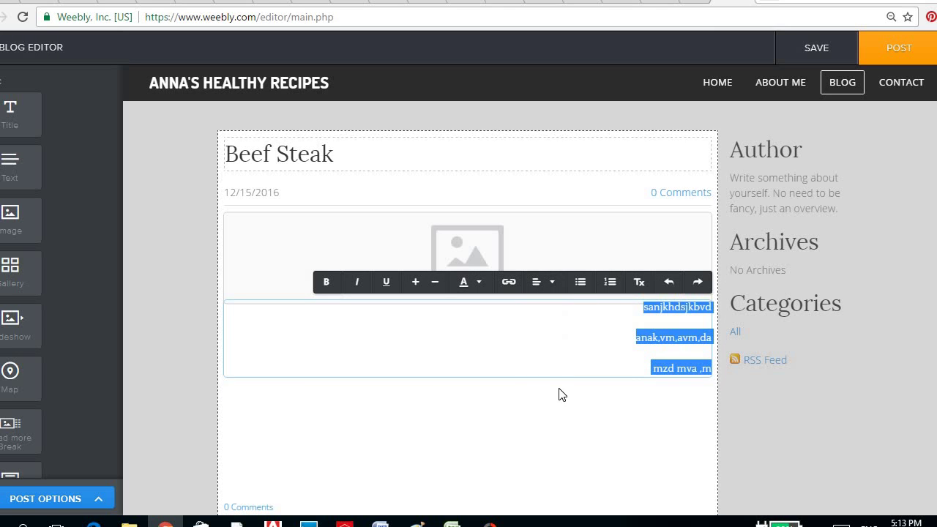
Justify, then finally centre the text, and close the colour picker without changing colour.
{"action": "left_click", "coordinate": [550, 278]}
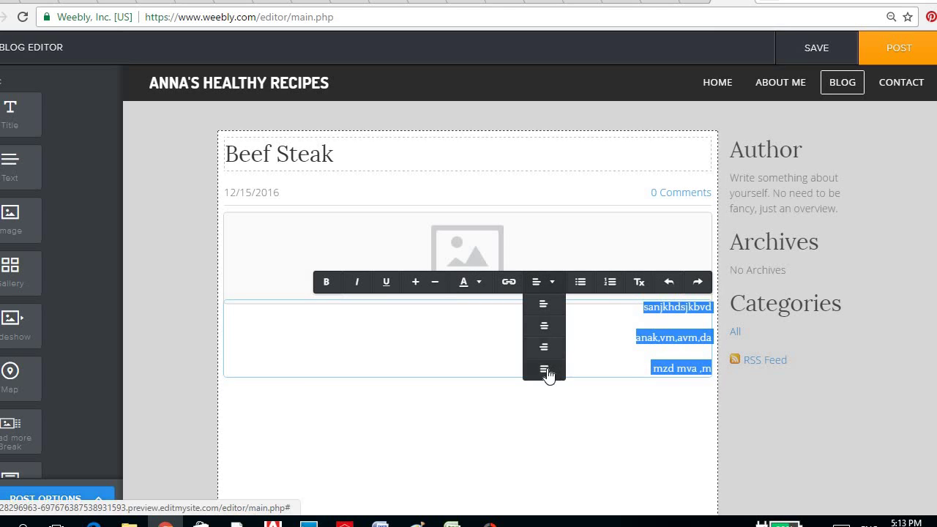
{"action": "left_click", "coordinate": [543, 368]}
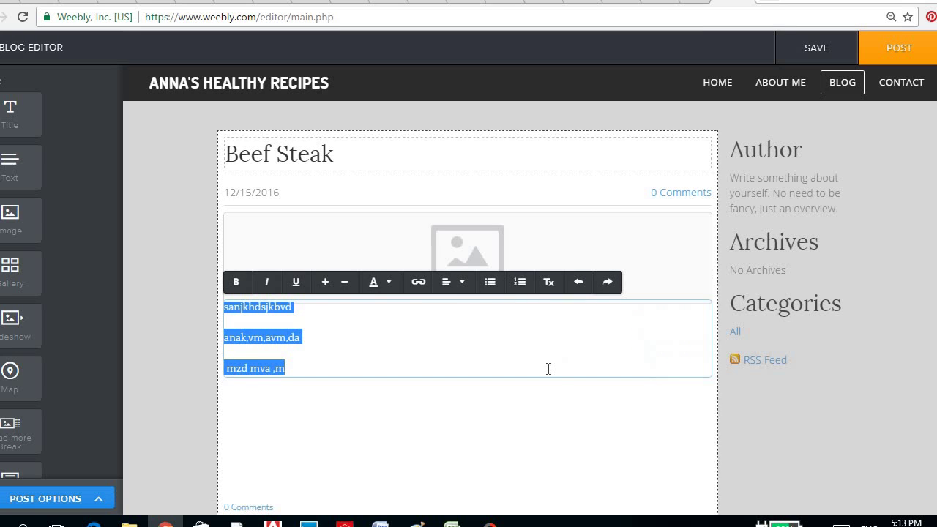
{"action": "left_click", "coordinate": [453, 290]}
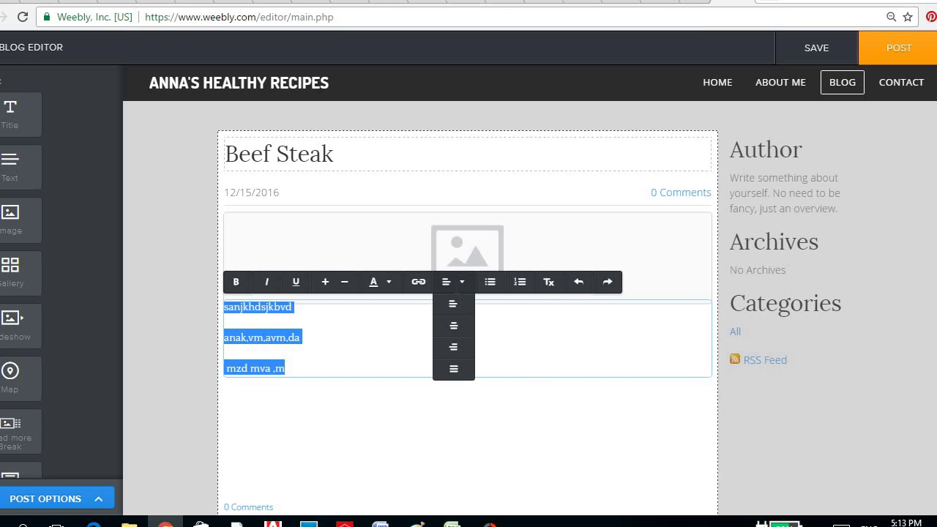
{"action": "left_click", "coordinate": [454, 328]}
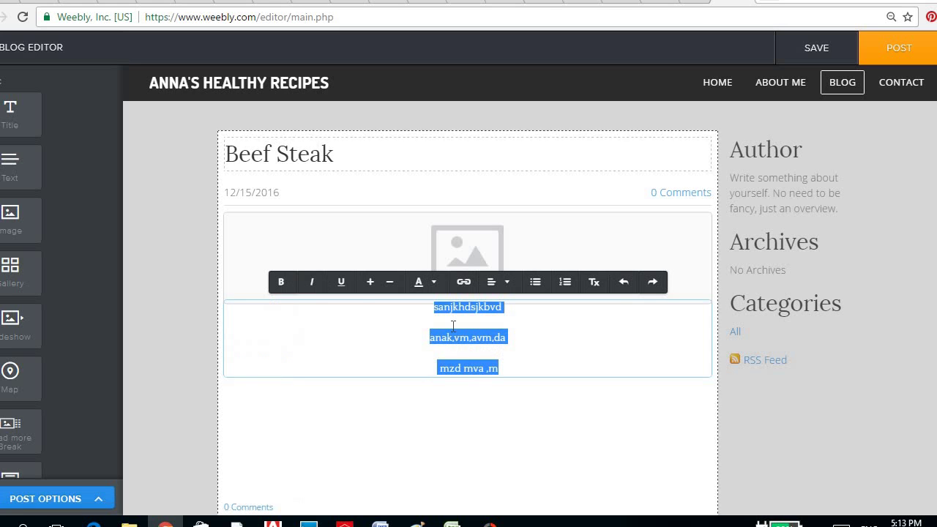
{"action": "left_click", "coordinate": [524, 350]}
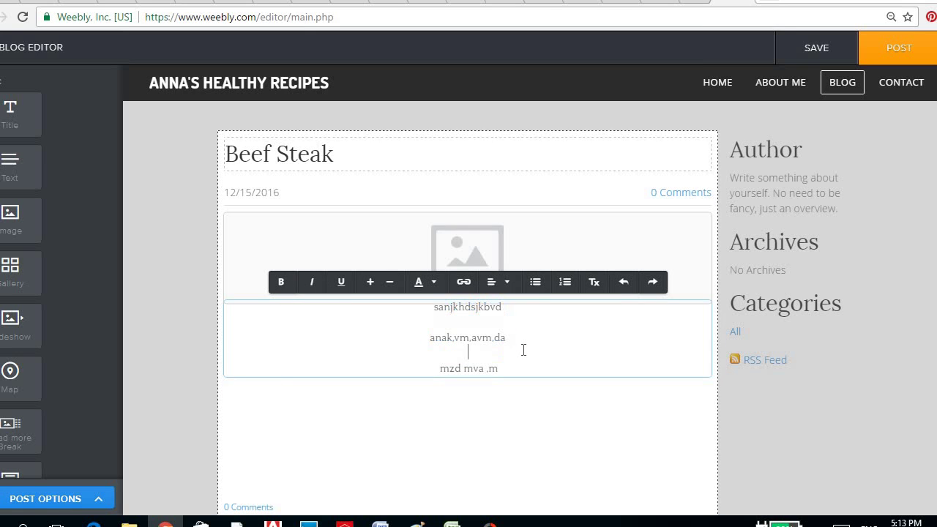
{"action": "left_click", "coordinate": [435, 284]}
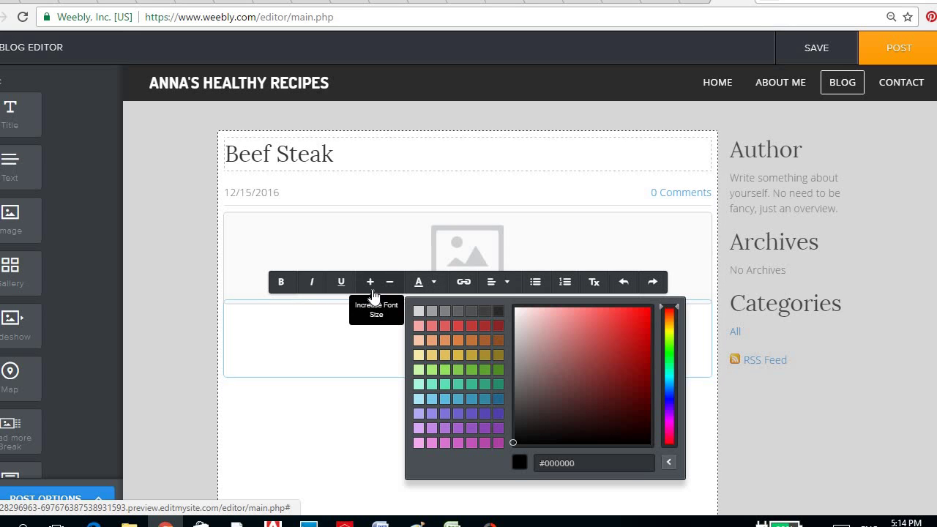
{"action": "left_click", "coordinate": [373, 329]}
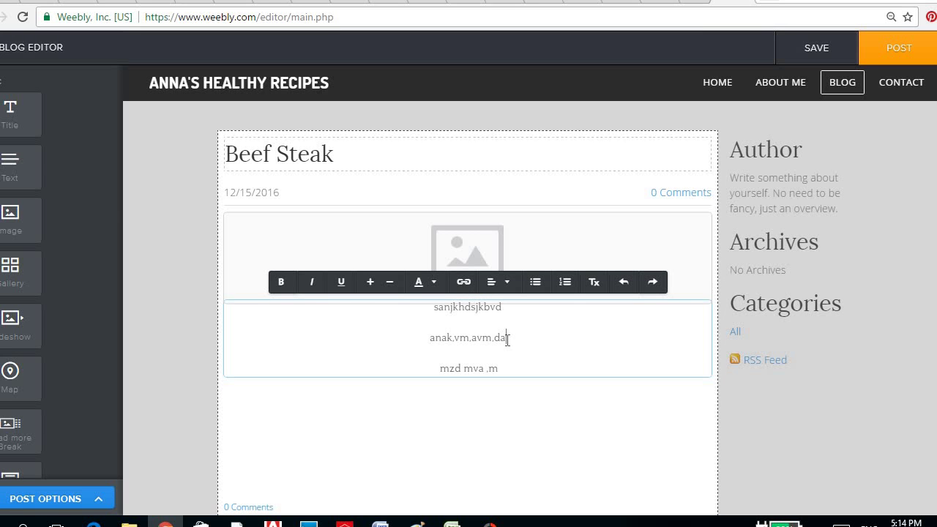
Link the middle line 'anak.vm.avm.da' to the site's Home page as a standard page link.
{"action": "left_click_drag", "start_coordinate": [500, 341], "coordinate": [432, 343]}
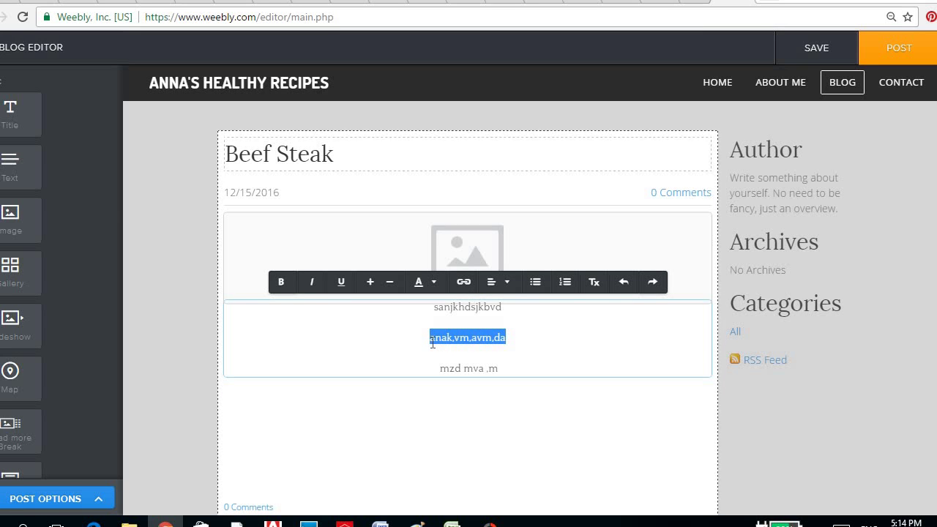
{"action": "left_click", "coordinate": [464, 282]}
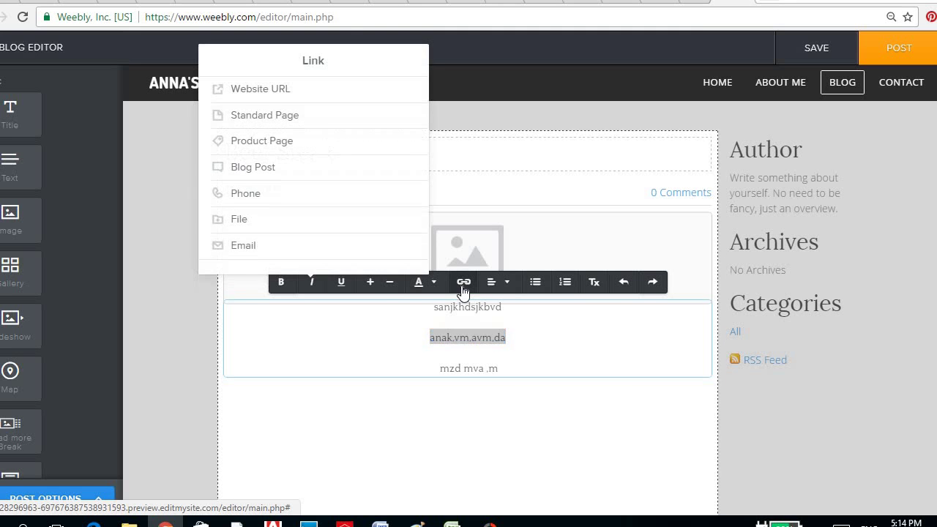
{"action": "left_click", "coordinate": [369, 126]}
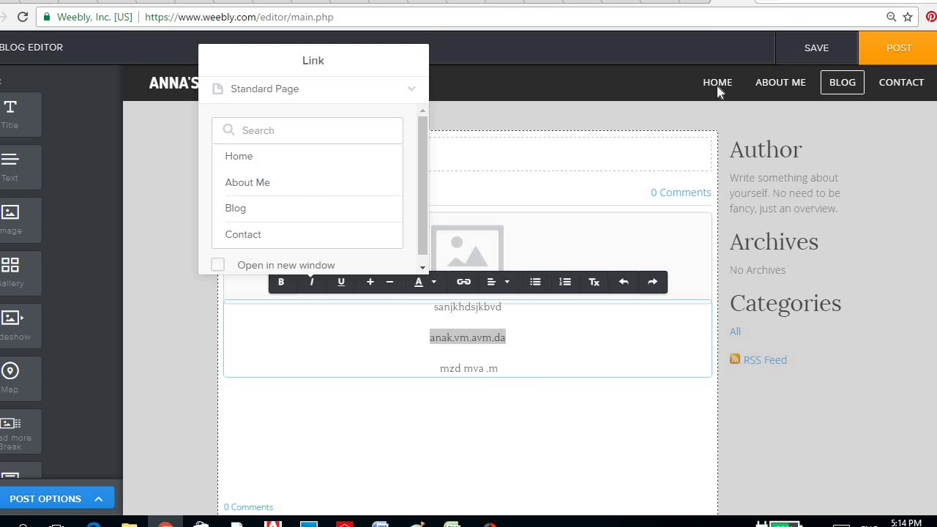
{"action": "left_click", "coordinate": [331, 236]}
{"action": "left_click", "coordinate": [303, 185]}
{"action": "left_click", "coordinate": [297, 159]}
{"action": "left_click", "coordinate": [296, 159]}
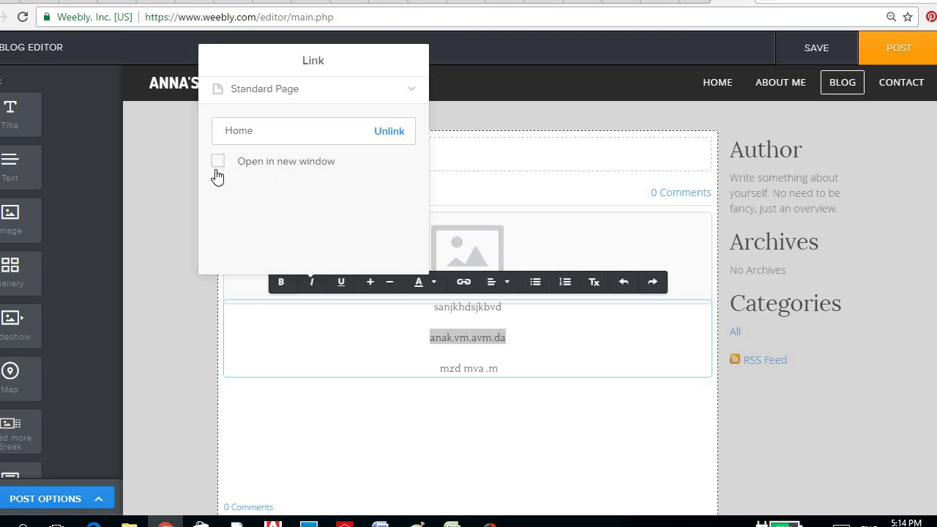
{"action": "left_click", "coordinate": [257, 93]}
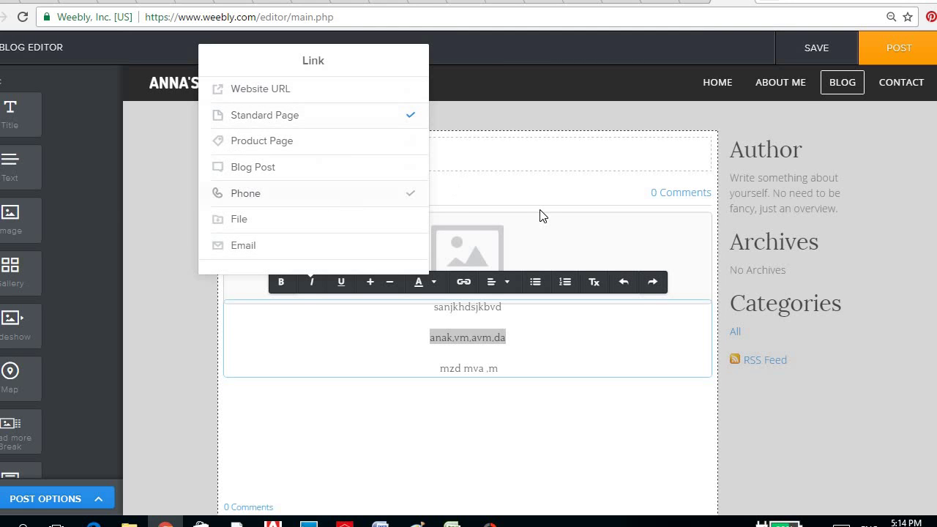
{"action": "left_click", "coordinate": [565, 362]}
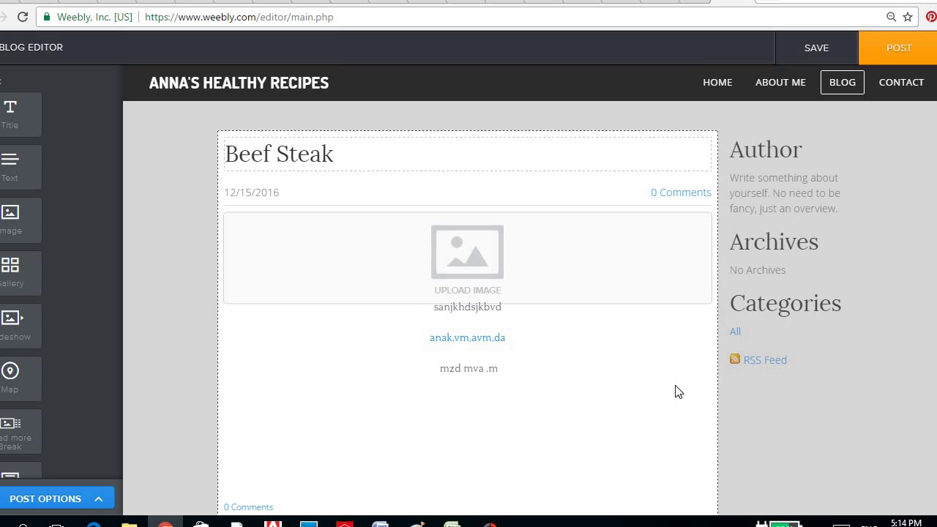
Add the categories 'beef steak' and 'healthy' to the Beef Steak post.
{"action": "left_click", "coordinate": [73, 502]}
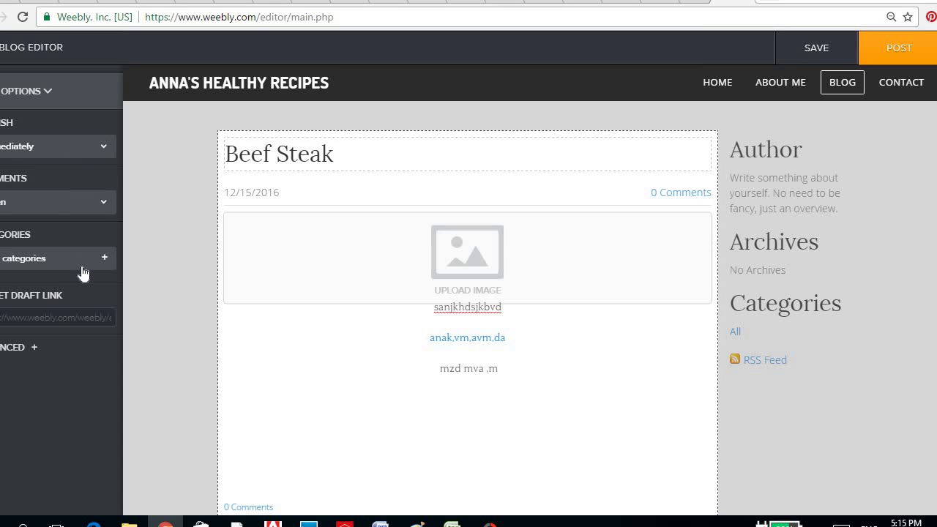
{"action": "left_click", "coordinate": [88, 269]}
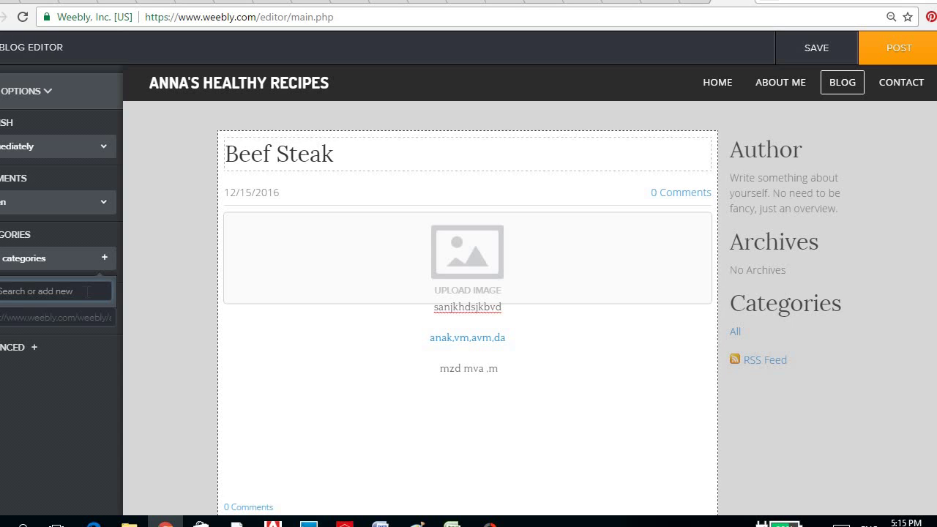
{"action": "type", "text": "beef steak"}
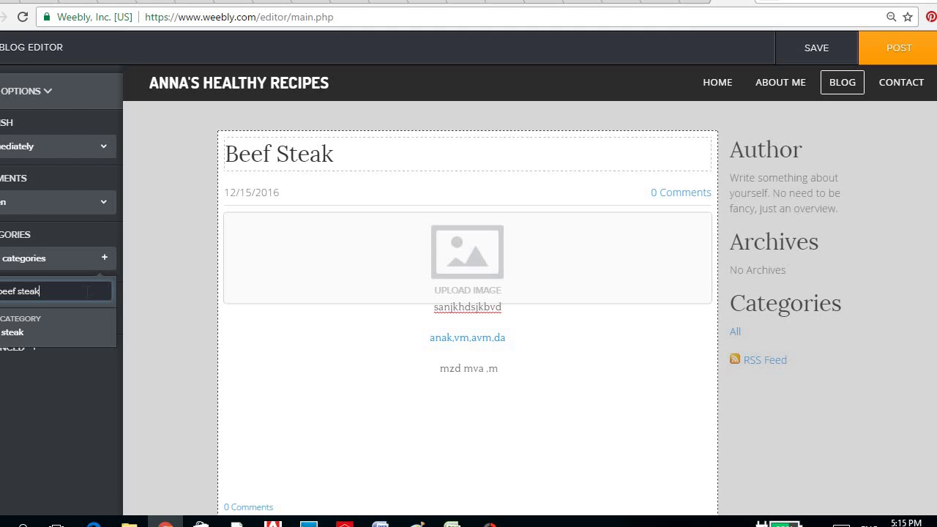
{"action": "left_click", "coordinate": [52, 334]}
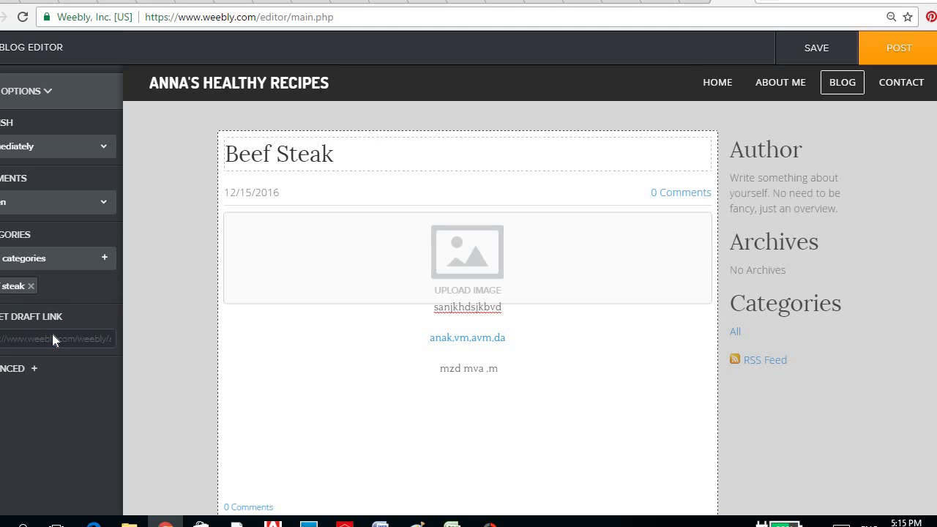
{"action": "left_click", "coordinate": [106, 260]}
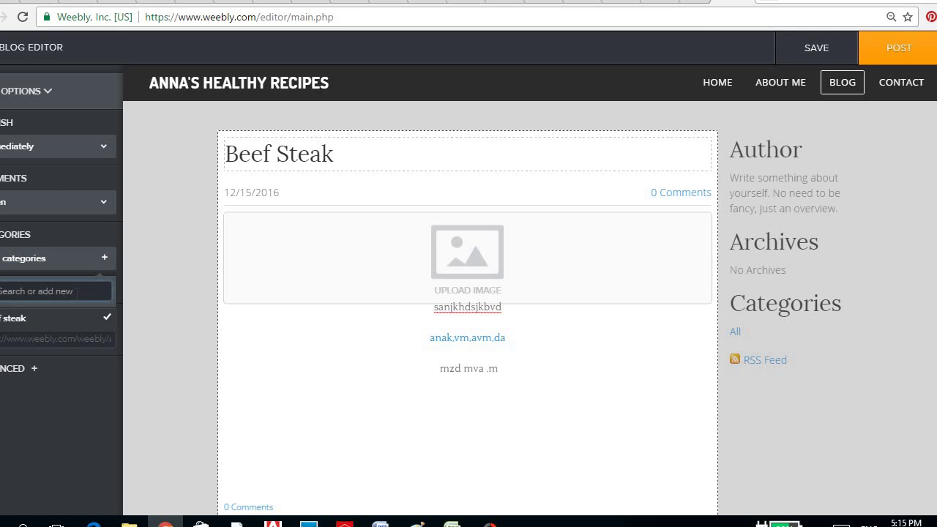
{"action": "type", "text": "health"}
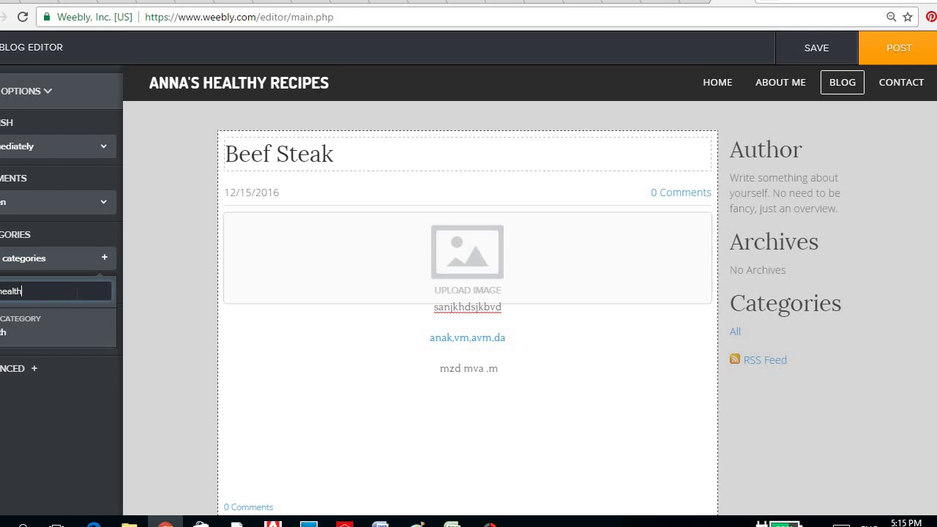
{"action": "type", "text": "y"}
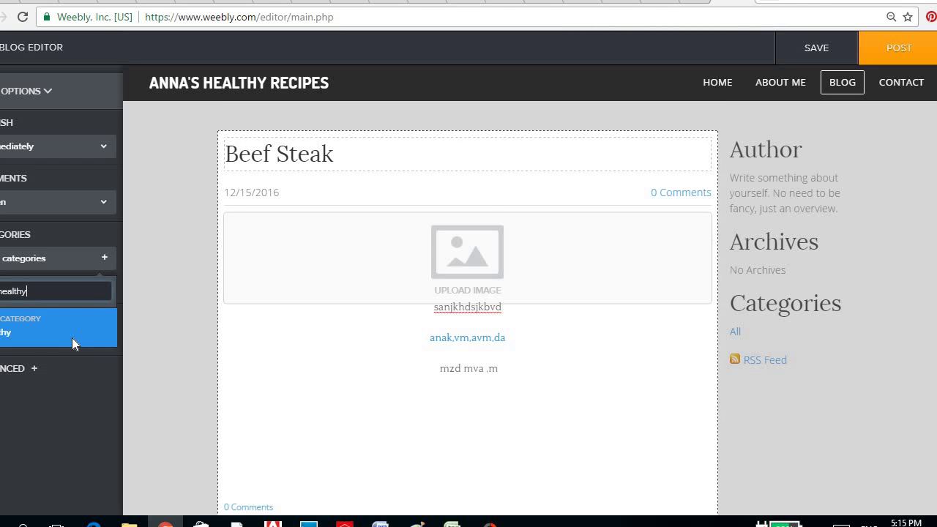
{"action": "left_click", "coordinate": [71, 335]}
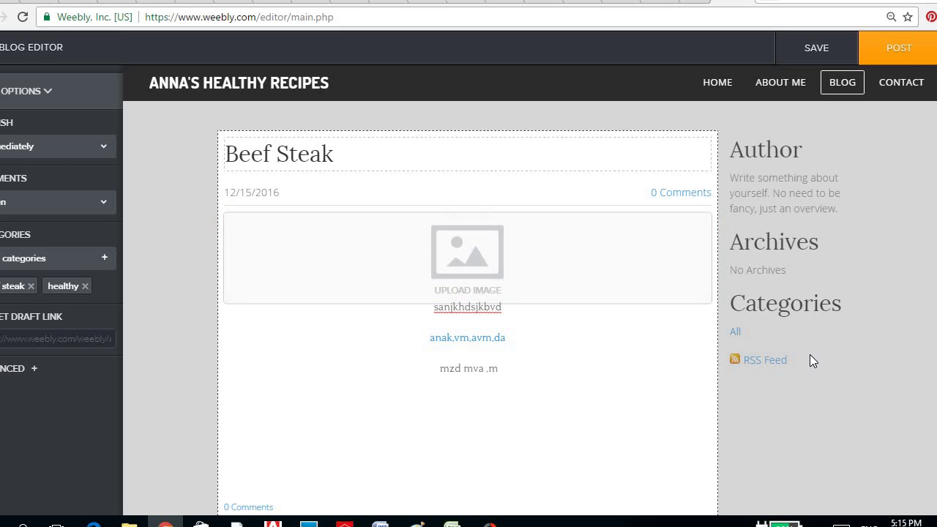
Post the Beef Steak entry to the blog and dismiss the post-added notice.
{"action": "left_click", "coordinate": [899, 49]}
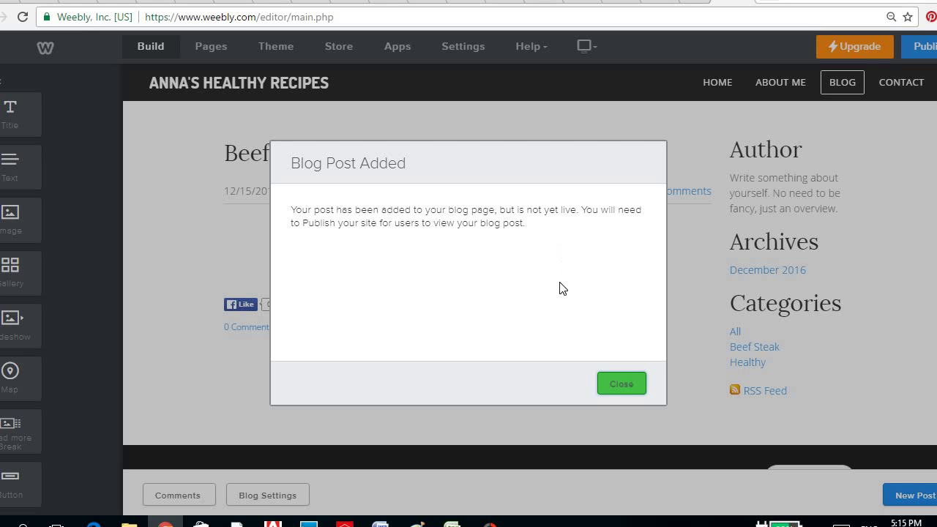
{"action": "left_click", "coordinate": [621, 385]}
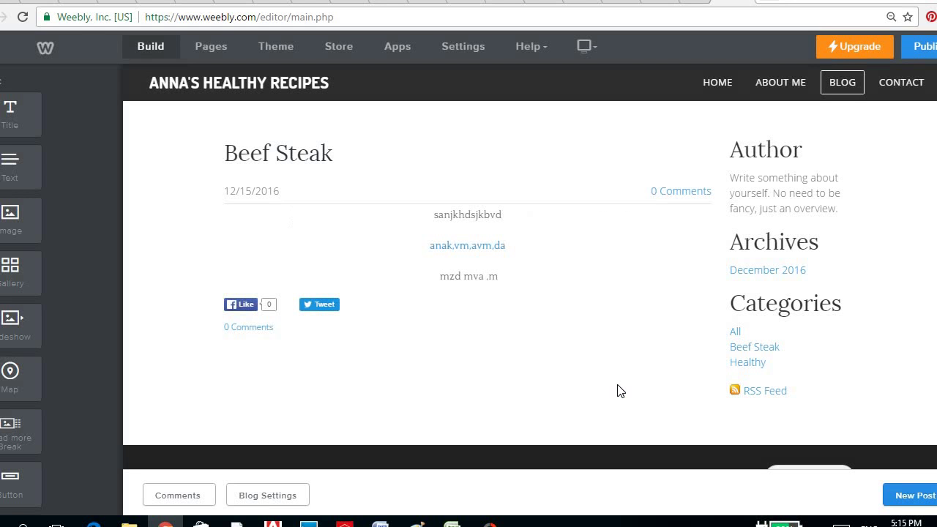
Publish the site on the annashealthyrecipes.weebly.com subdomain.
{"action": "left_click", "coordinate": [926, 58]}
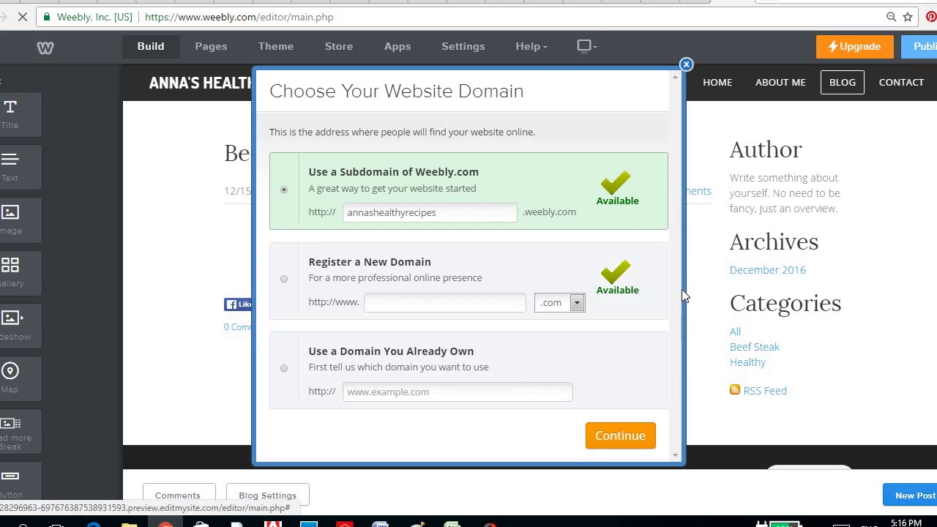
{"action": "left_click", "coordinate": [606, 435]}
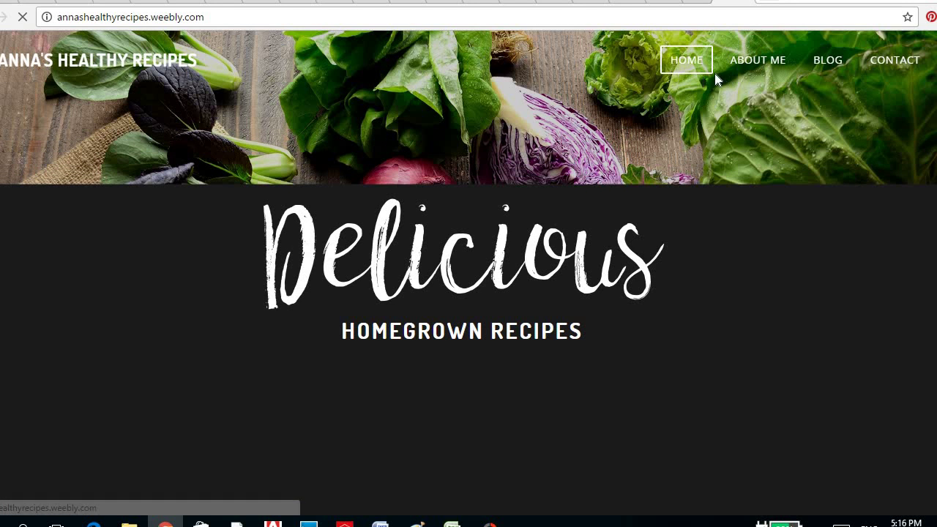
View the live Beef Steak post on the BLOG page, then follow the link back to Home.
{"action": "left_click", "coordinate": [825, 64]}
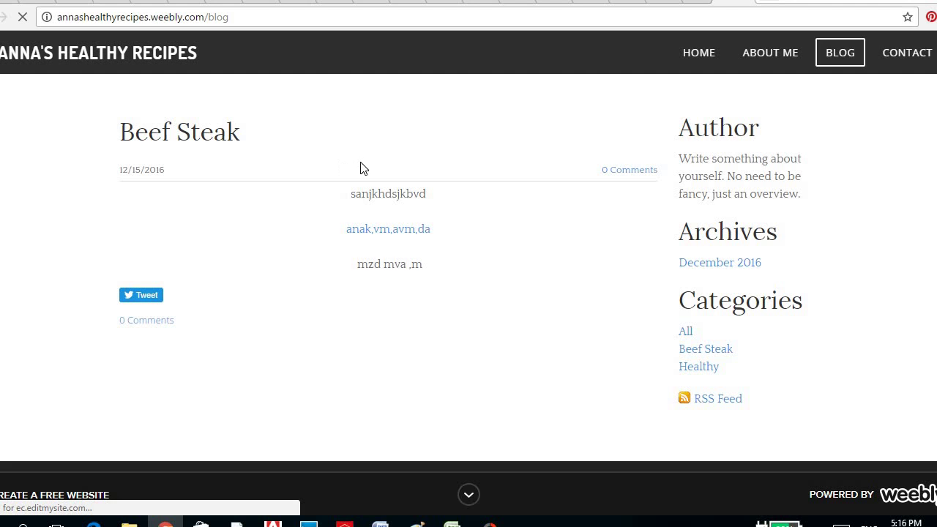
{"action": "left_click", "coordinate": [415, 231]}
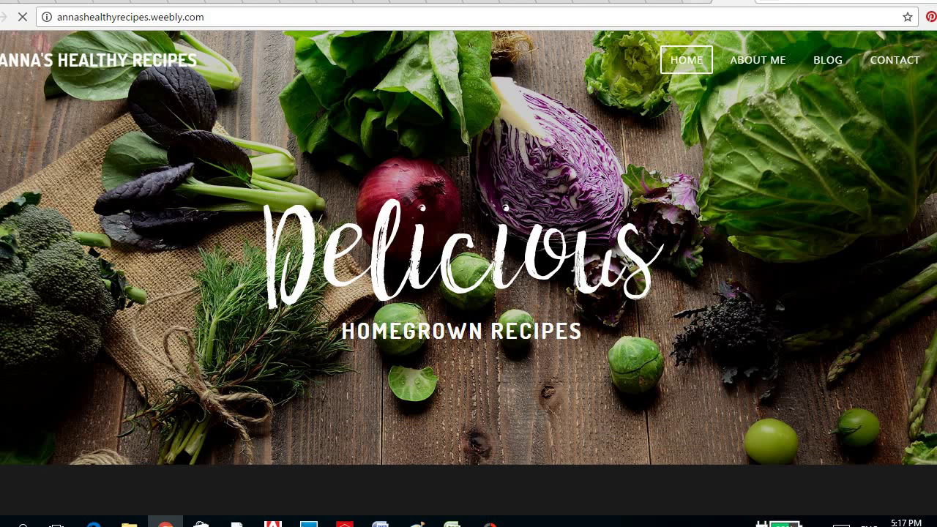
Close the live site tab and dismiss the Website Published! notice in the editor.
{"action": "key", "text": "ctrl+w"}
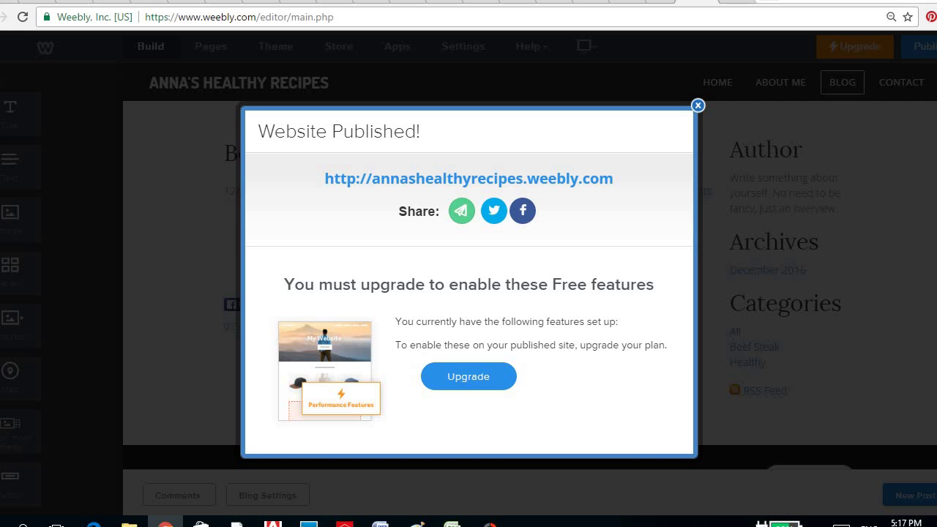
{"action": "left_click", "coordinate": [699, 106]}
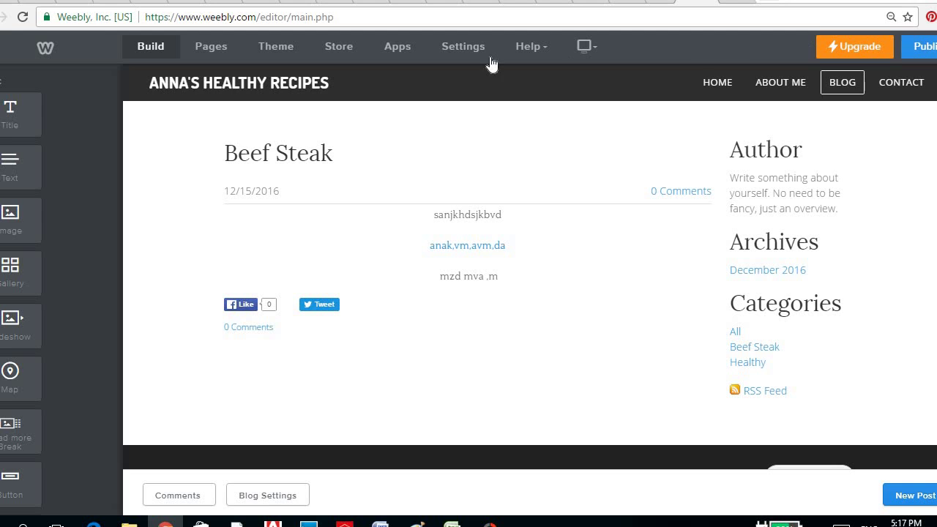
{"action": "mouse_move", "coordinate": [234, 84]}
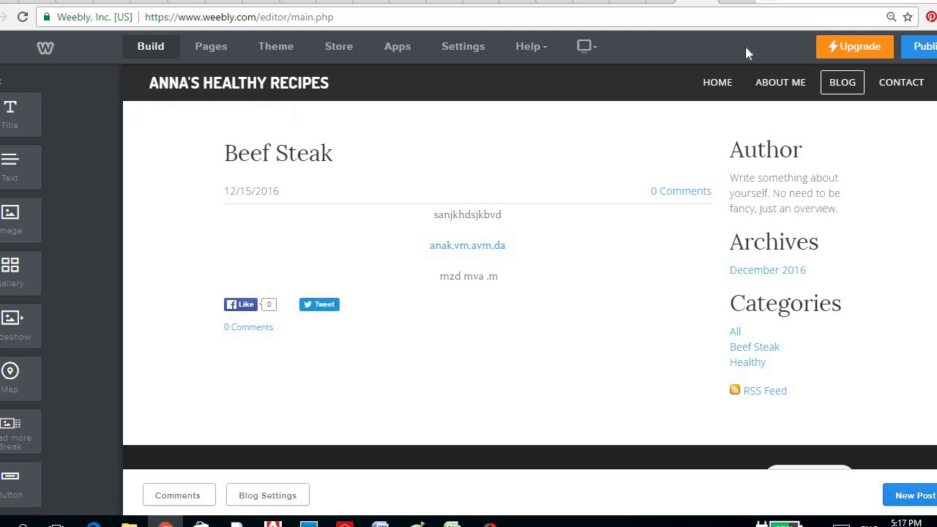